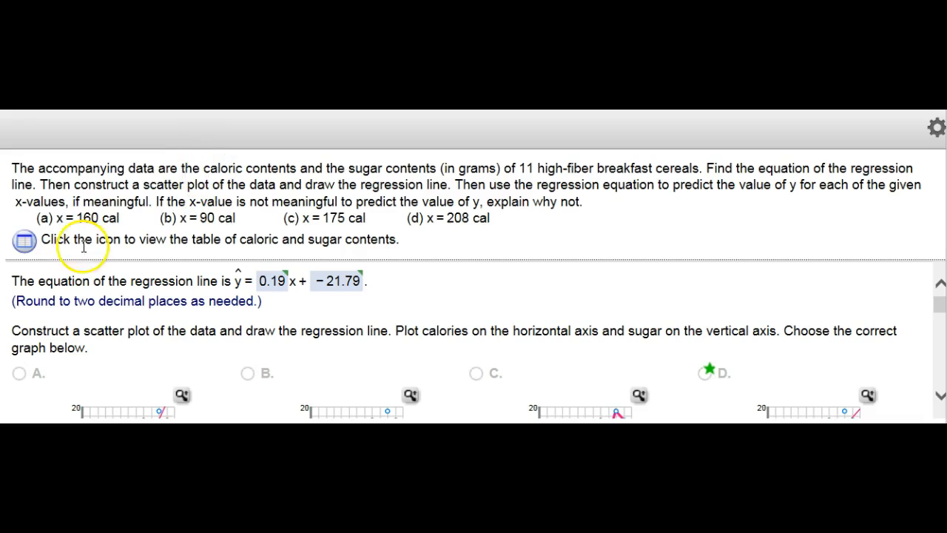
Display the table of caloric and sugar contents from the exercise and open its data in Excel
{"action": "left_click", "coordinate": [24, 242]}
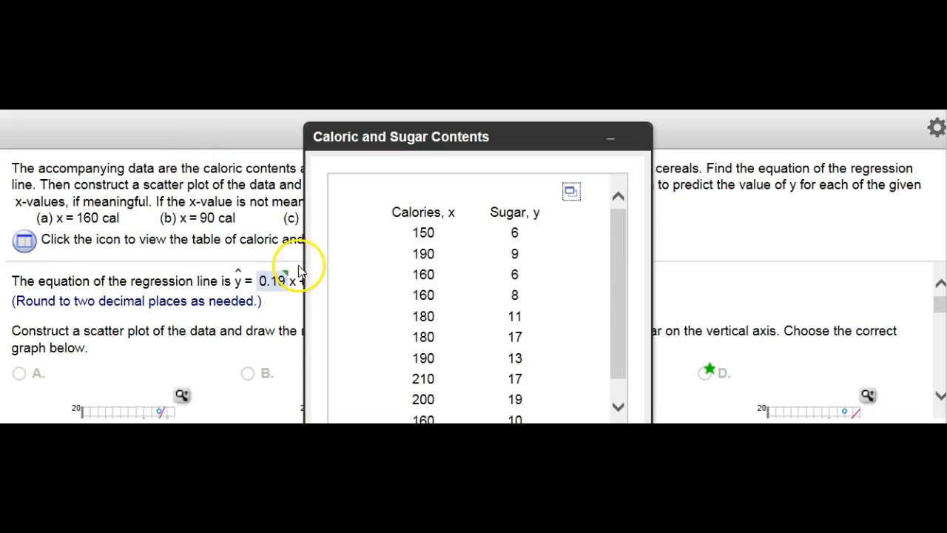
{"action": "left_click_drag", "start_coordinate": [483, 142], "coordinate": [489, 129]}
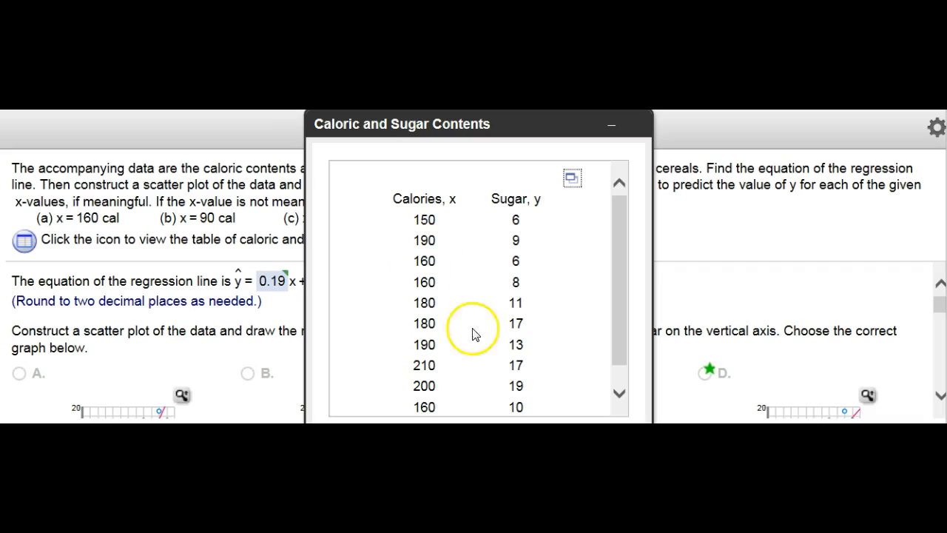
{"action": "left_click", "coordinate": [571, 180]}
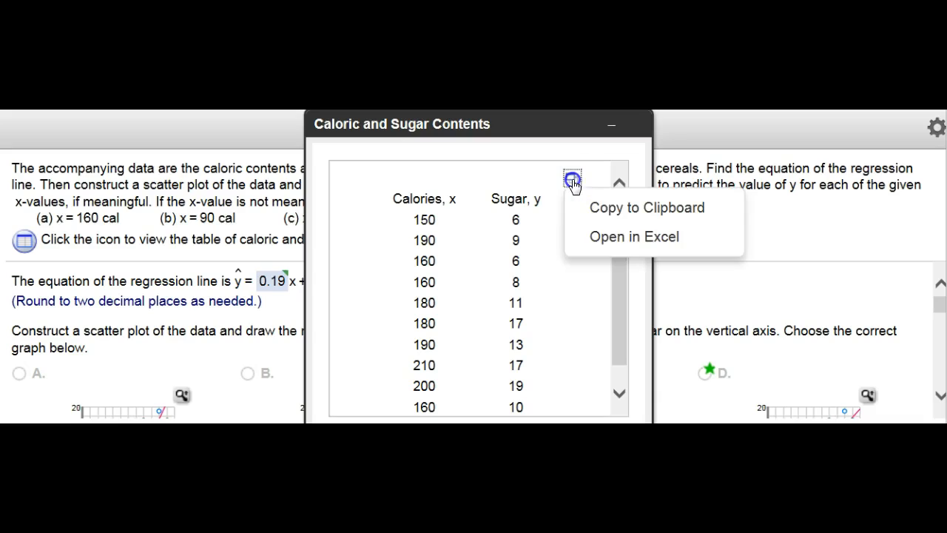
{"action": "left_click", "coordinate": [618, 237]}
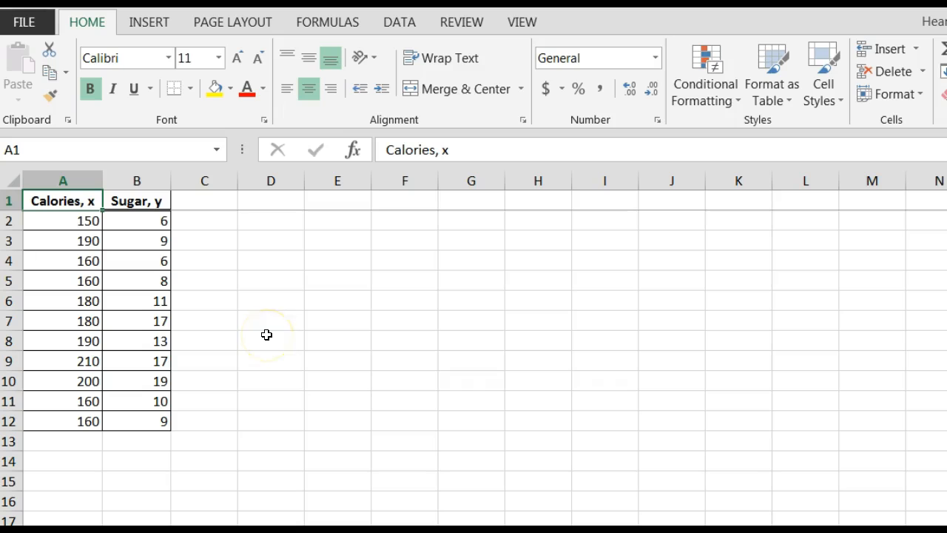
Insert the recommended scatter chart for the calories and sugar data in A1:B12 and place it beside the data
{"action": "left_click", "coordinate": [80, 202]}
{"action": "left_click_drag", "start_coordinate": [85, 202], "coordinate": [147, 418]}
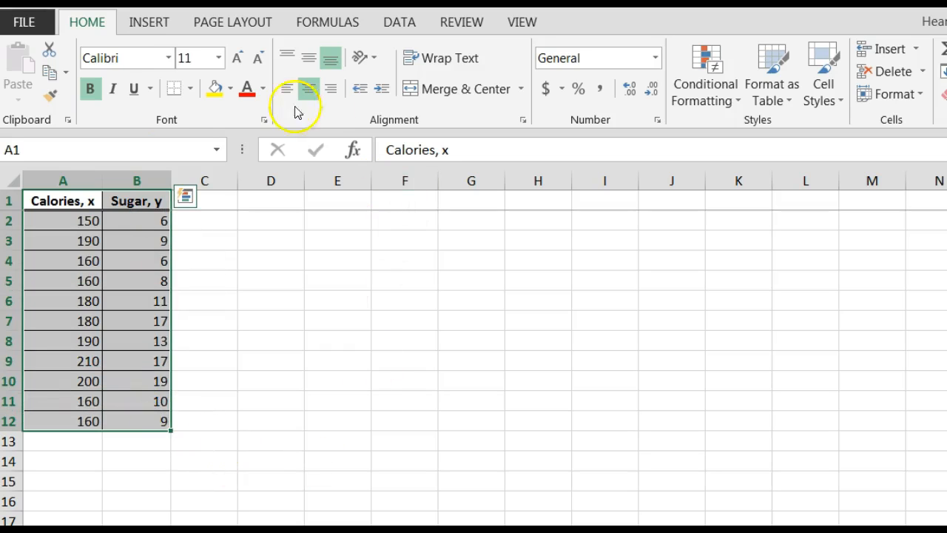
{"action": "left_click", "coordinate": [148, 28]}
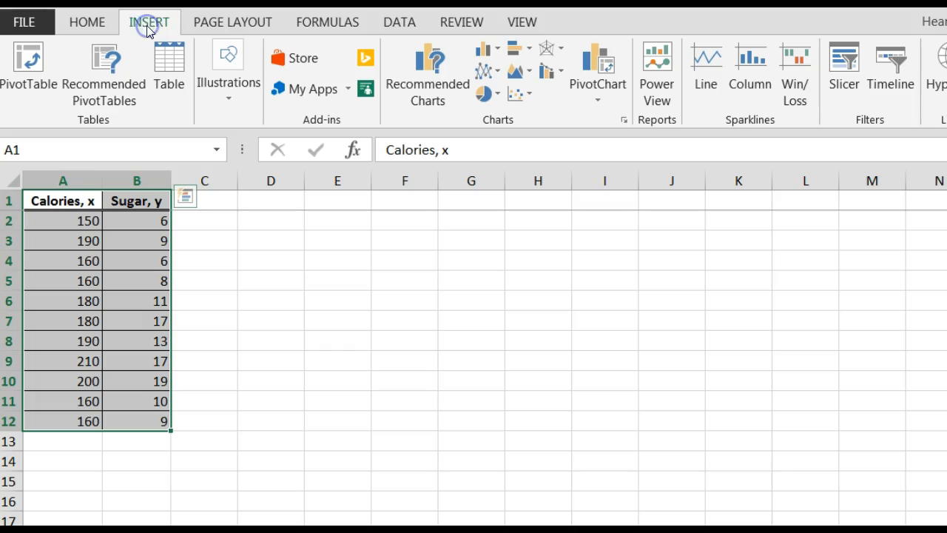
{"action": "left_click", "coordinate": [429, 93]}
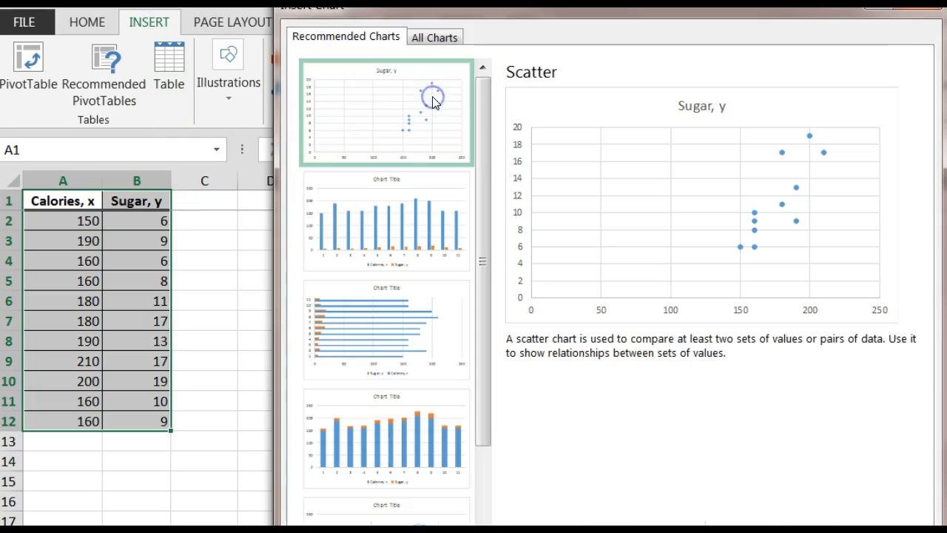
{"action": "double_click", "coordinate": [404, 105]}
{"action": "left_click_drag", "start_coordinate": [478, 228], "coordinate": [471, 246]}
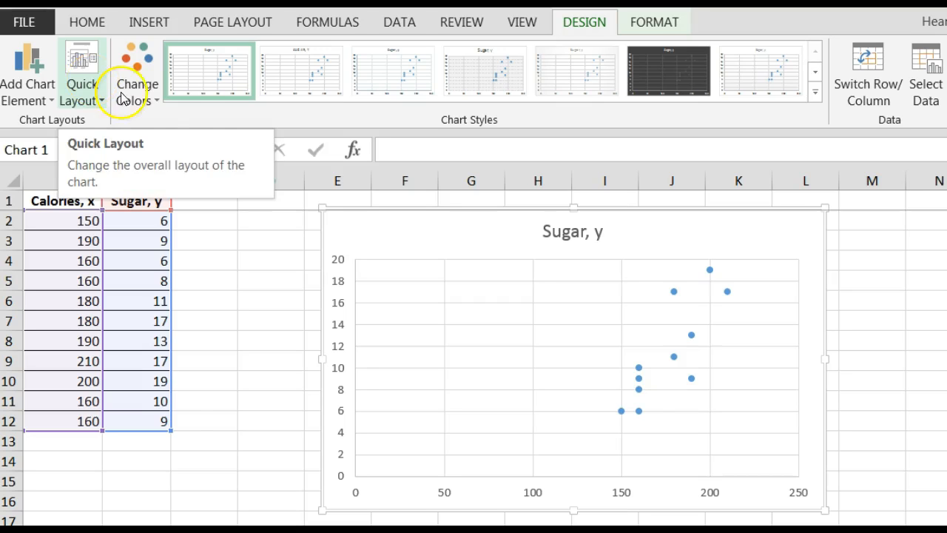
Apply the quick layout with a trendline and its equation, and move the equation label beside the chart title
{"action": "left_click", "coordinate": [90, 74]}
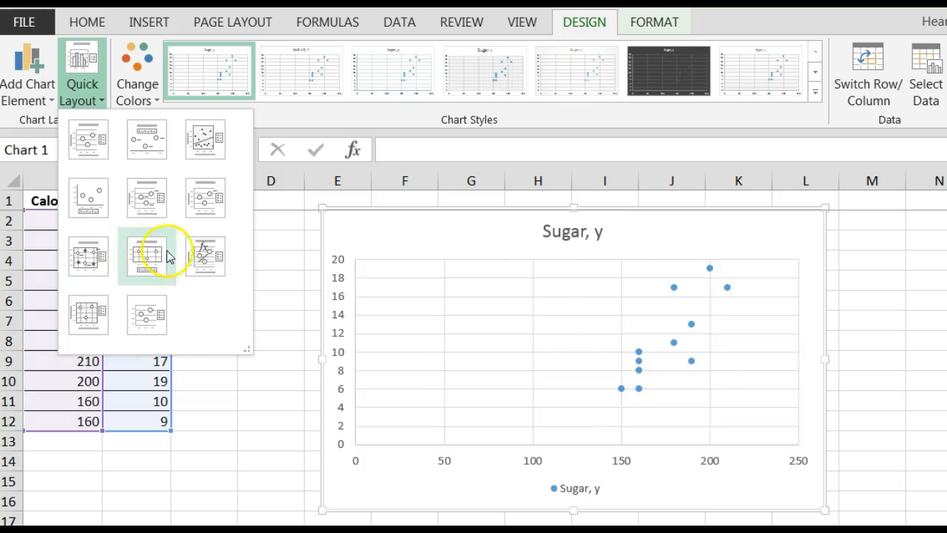
{"action": "left_click", "coordinate": [213, 264]}
{"action": "left_click", "coordinate": [528, 277]}
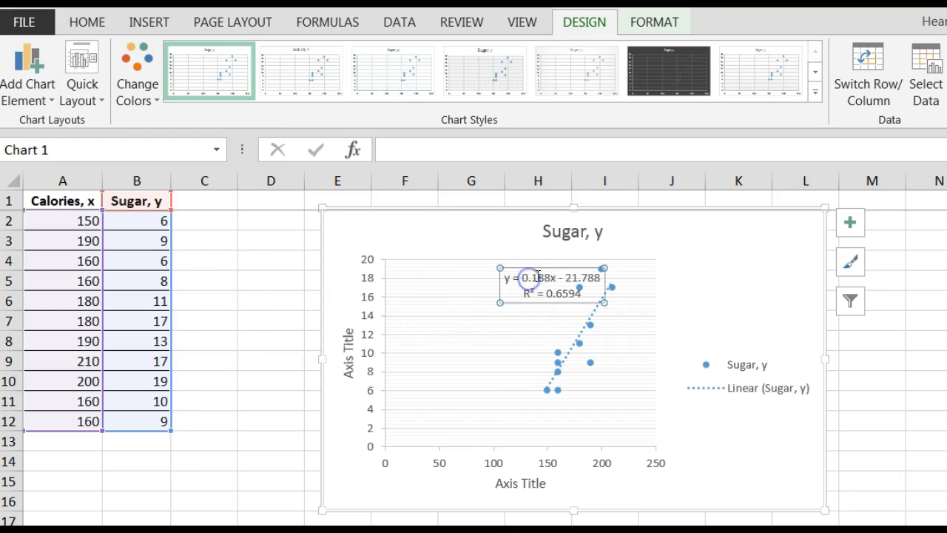
{"action": "left_click_drag", "start_coordinate": [540, 269], "coordinate": [674, 261]}
{"action": "left_click_drag", "start_coordinate": [712, 235], "coordinate": [714, 219]}
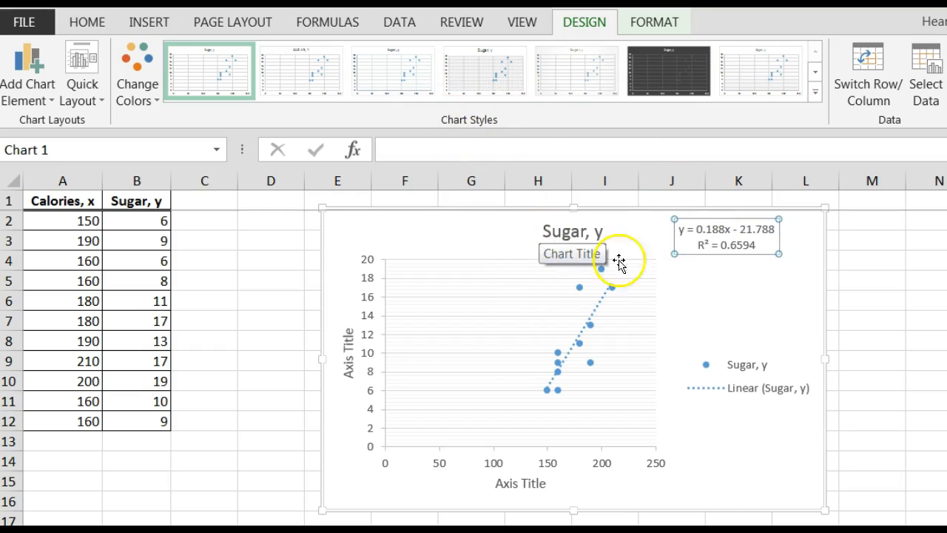
Delete the chart legend and move the equation label back inside the chart, above the data points
{"action": "left_click", "coordinate": [719, 361]}
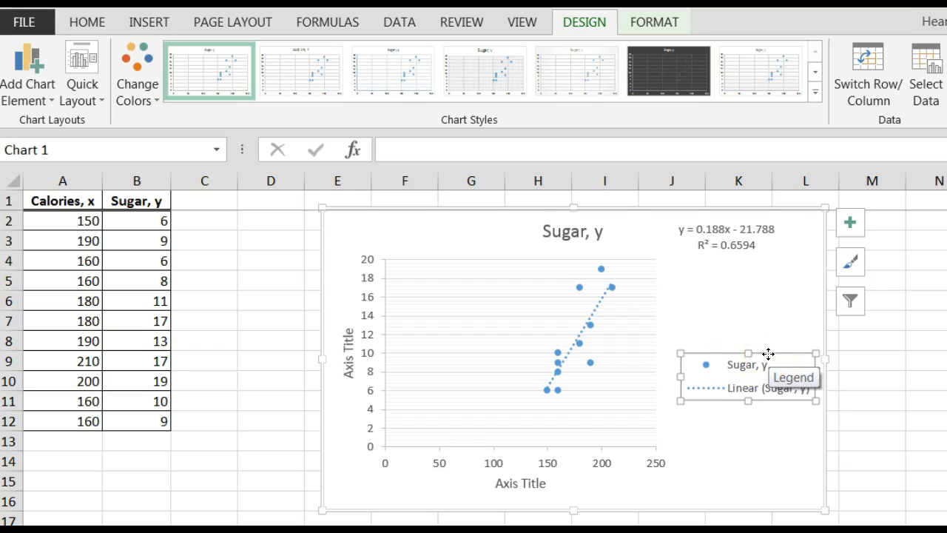
{"action": "key", "text": "Delete"}
{"action": "left_click", "coordinate": [769, 242]}
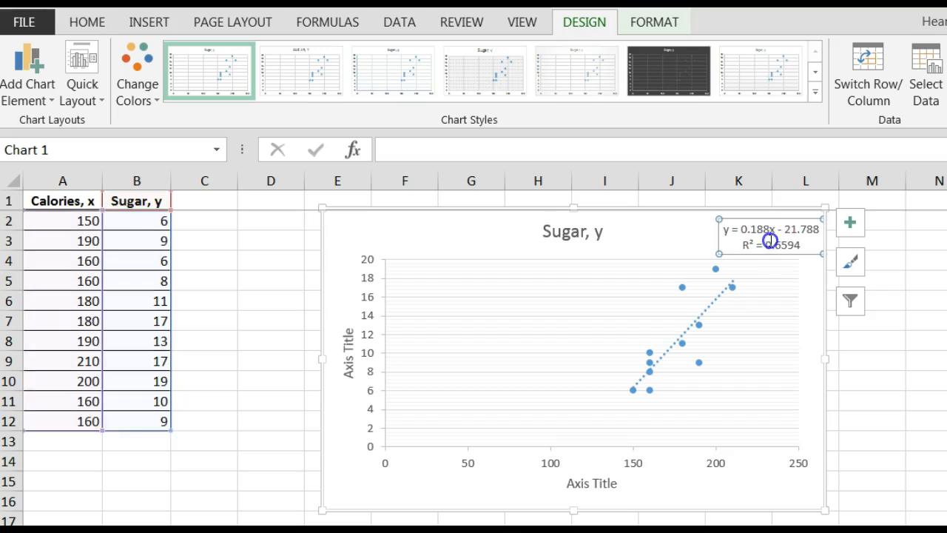
{"action": "left_click_drag", "start_coordinate": [777, 220], "coordinate": [727, 218]}
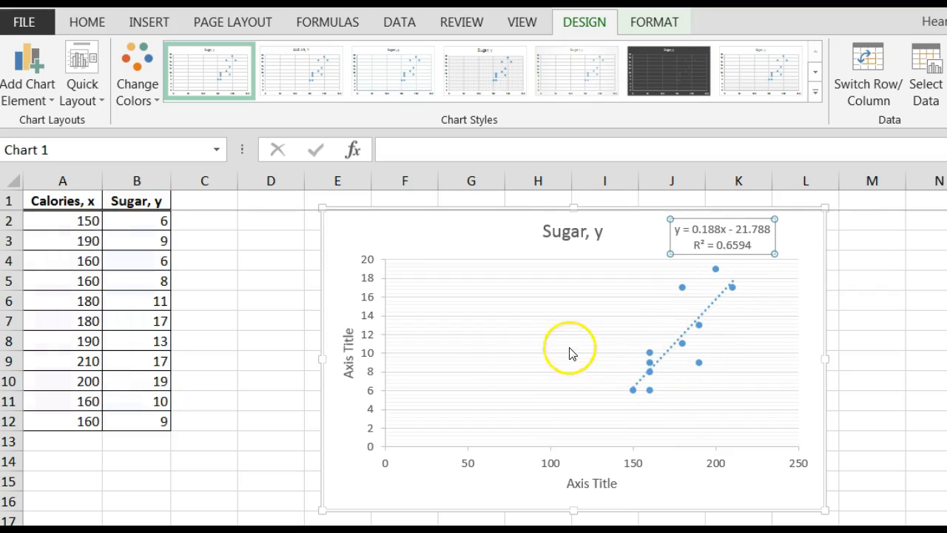
Title the horizontal axis "Calories" and the vertical axis "Sugar"
{"action": "left_click", "coordinate": [585, 484]}
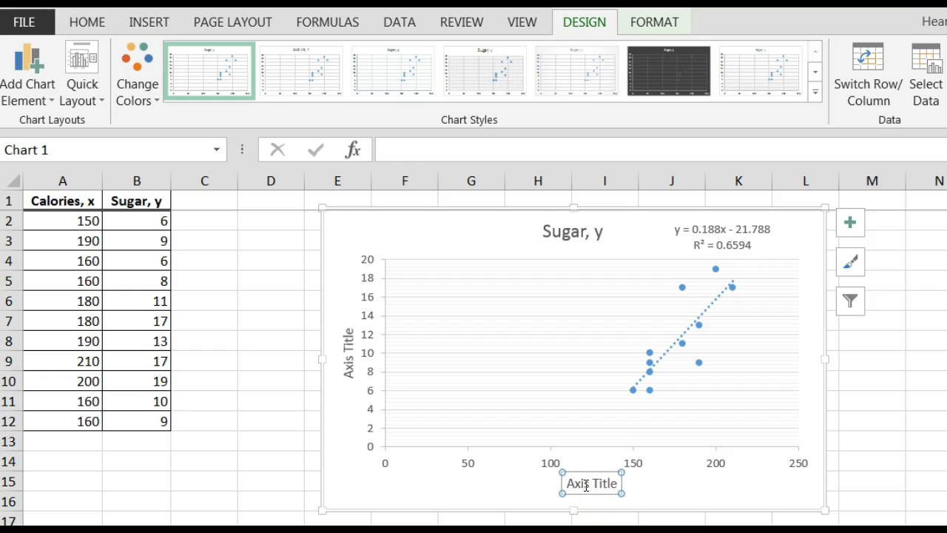
{"action": "type", "text": "Calories"}
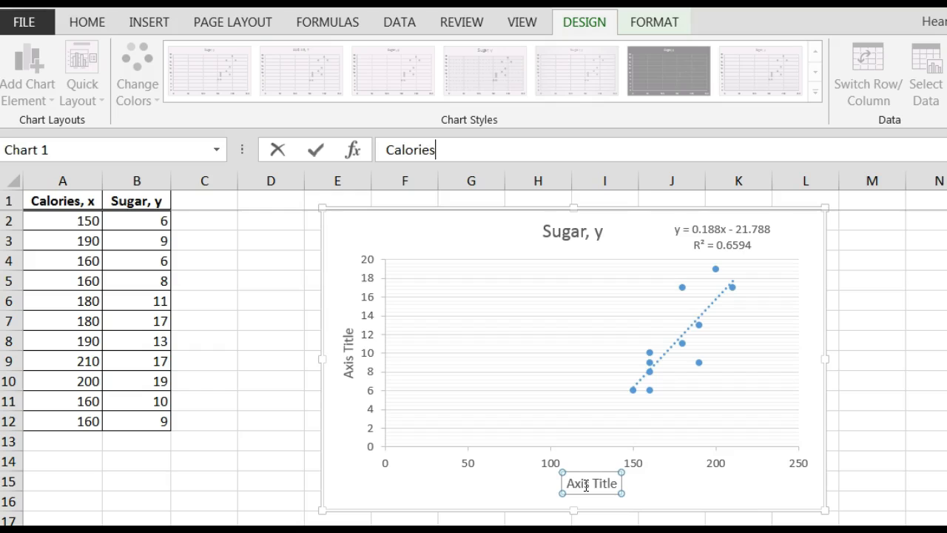
{"action": "key", "text": "Return"}
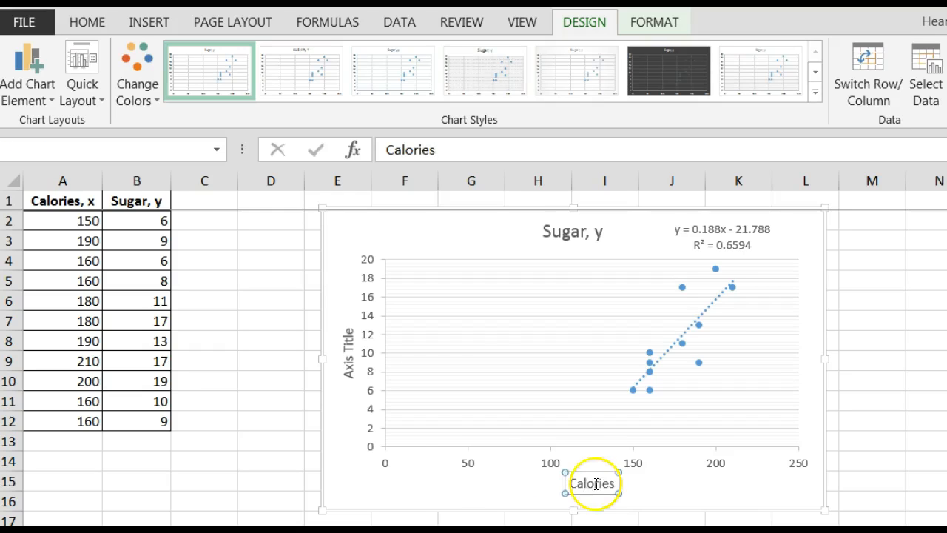
{"action": "left_click", "coordinate": [348, 343]}
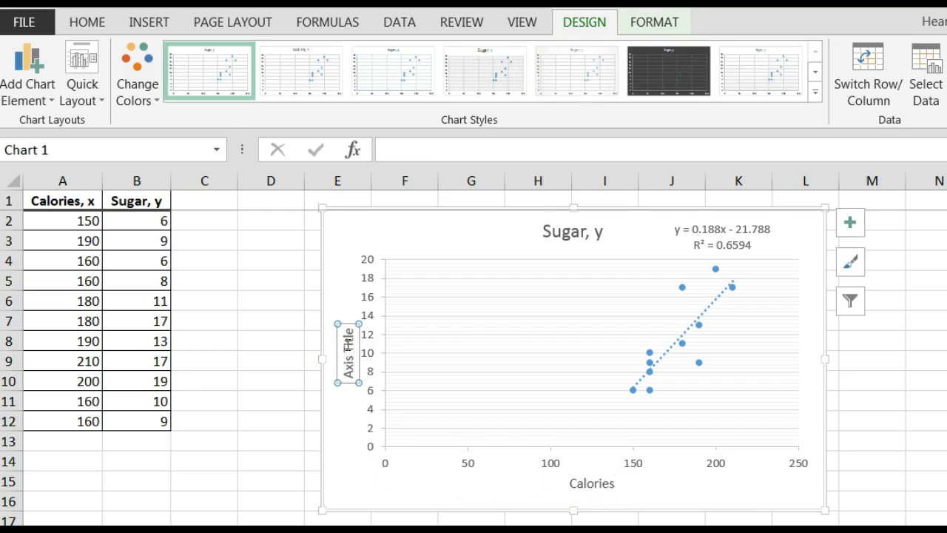
{"action": "type", "text": "Sugar"}
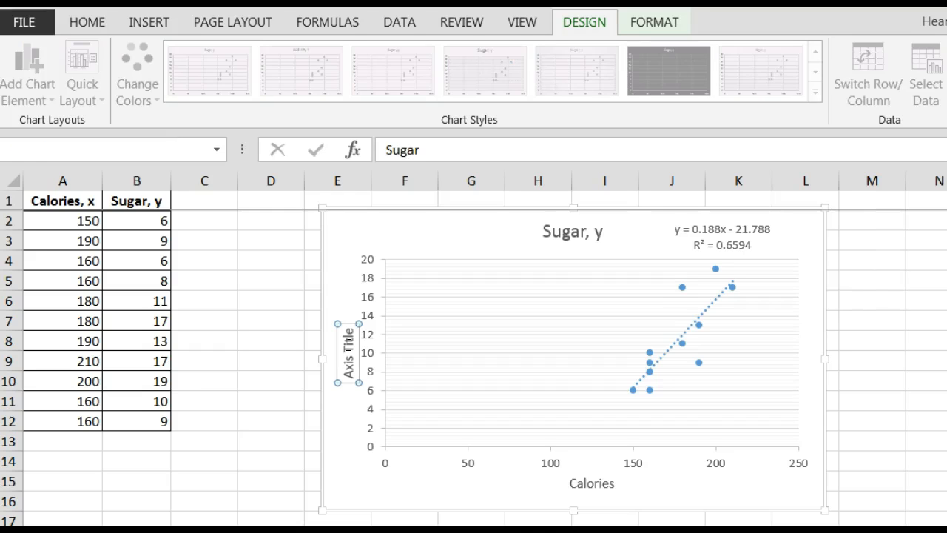
{"action": "key", "text": "Return"}
Change the chart title to "Calories vs Sugar" and deselect the chart
{"action": "left_click", "coordinate": [582, 230]}
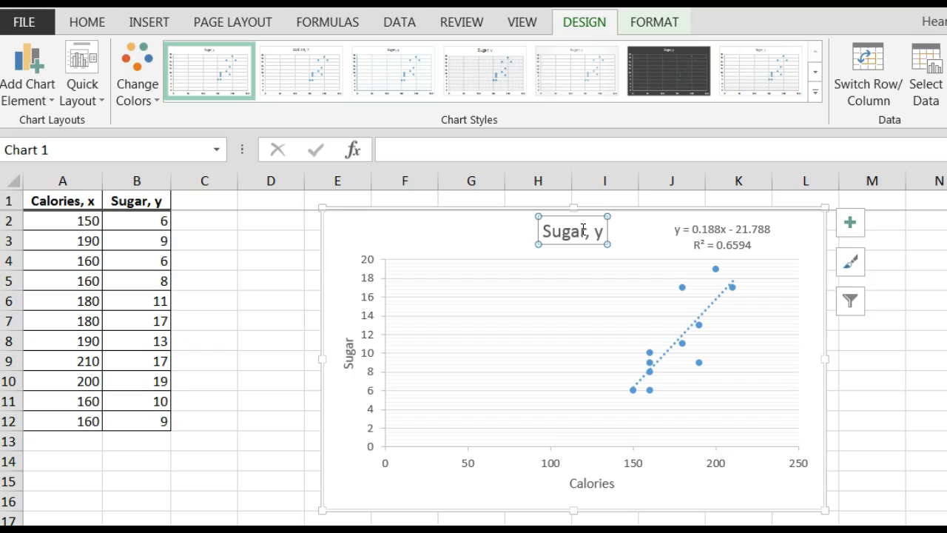
{"action": "type", "text": "Calories vs Suga"}
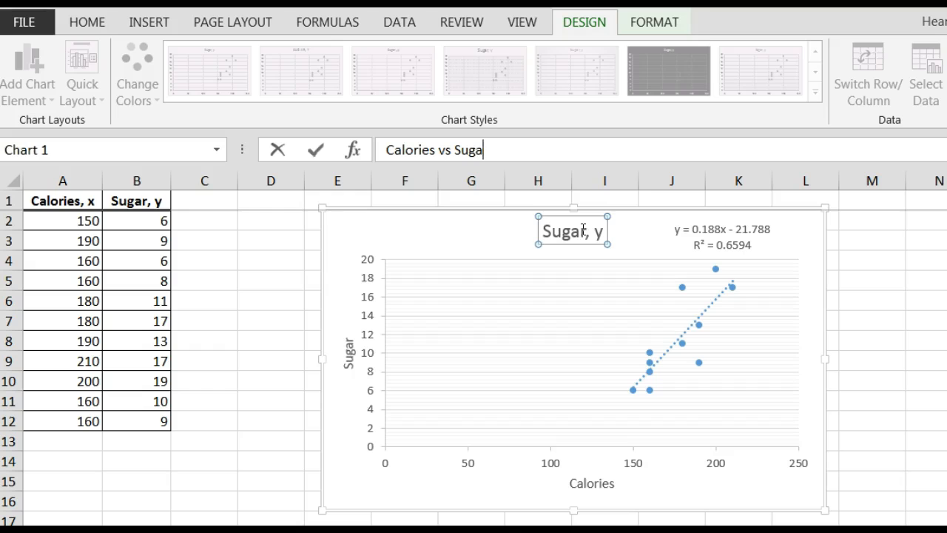
{"action": "type", "text": "r"}
{"action": "key", "text": "Return"}
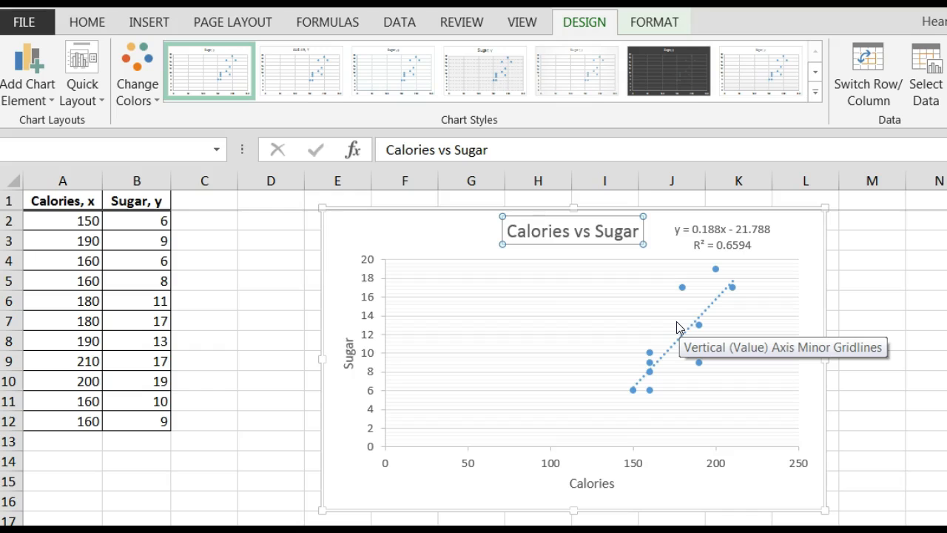
{"action": "left_click", "coordinate": [492, 286]}
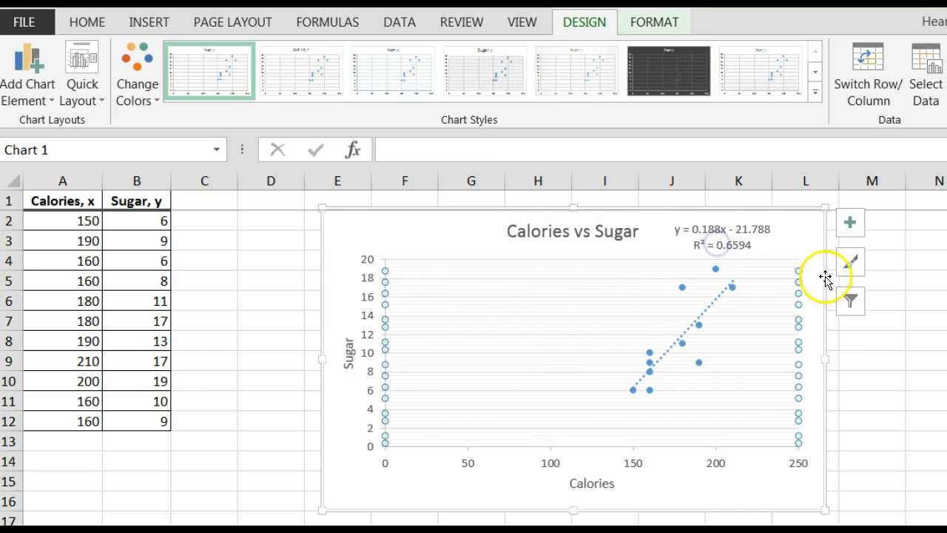
{"action": "left_click", "coordinate": [747, 365]}
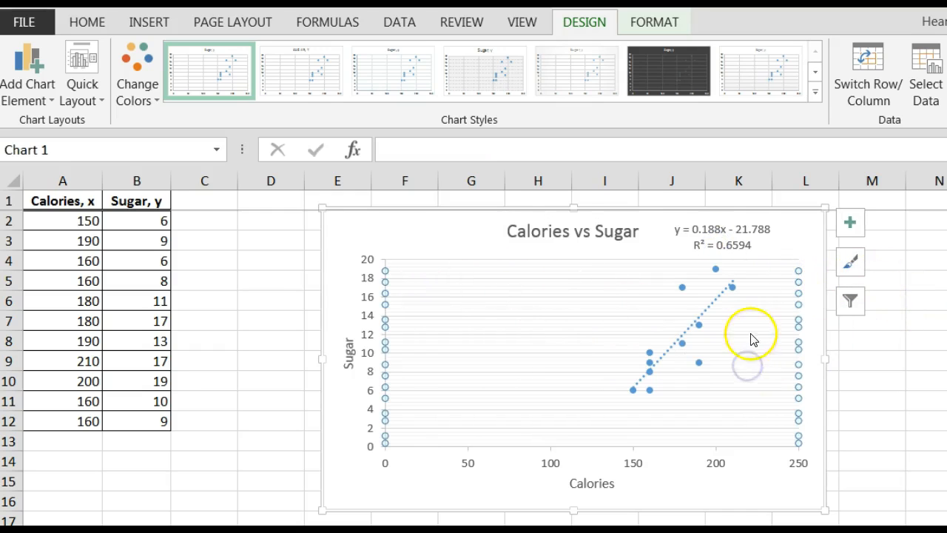
{"action": "left_click", "coordinate": [273, 290]}
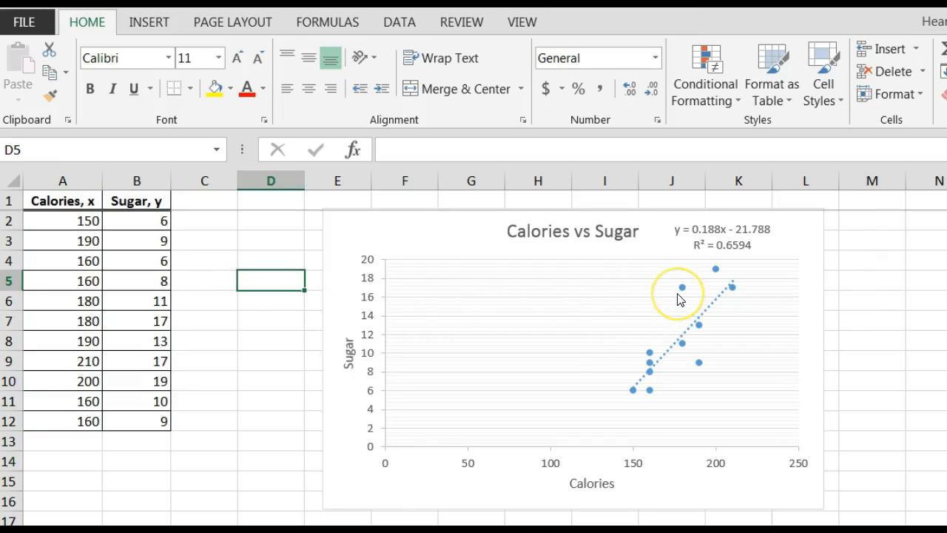
Move the chart further from the data to leave columns C to F free
{"action": "mouse_move", "coordinate": [679, 299]}
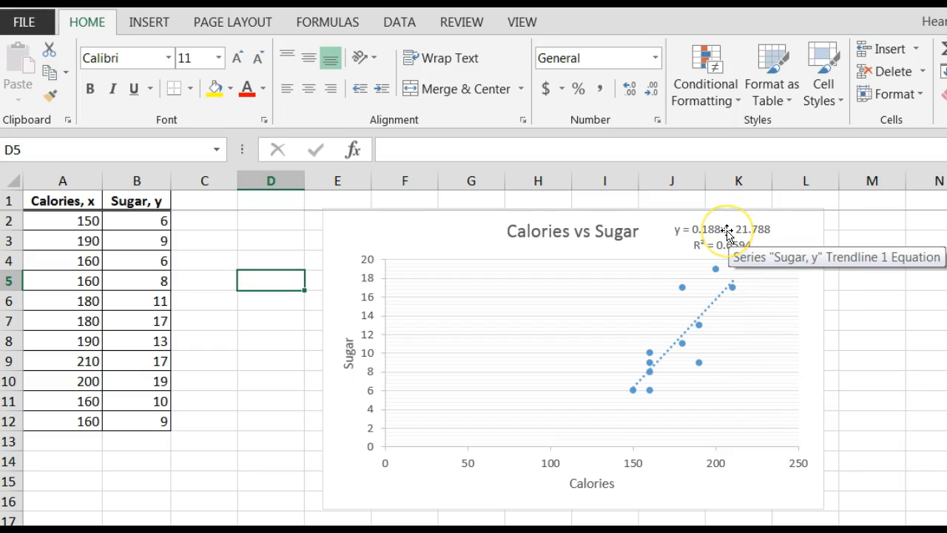
{"action": "left_click", "coordinate": [715, 216]}
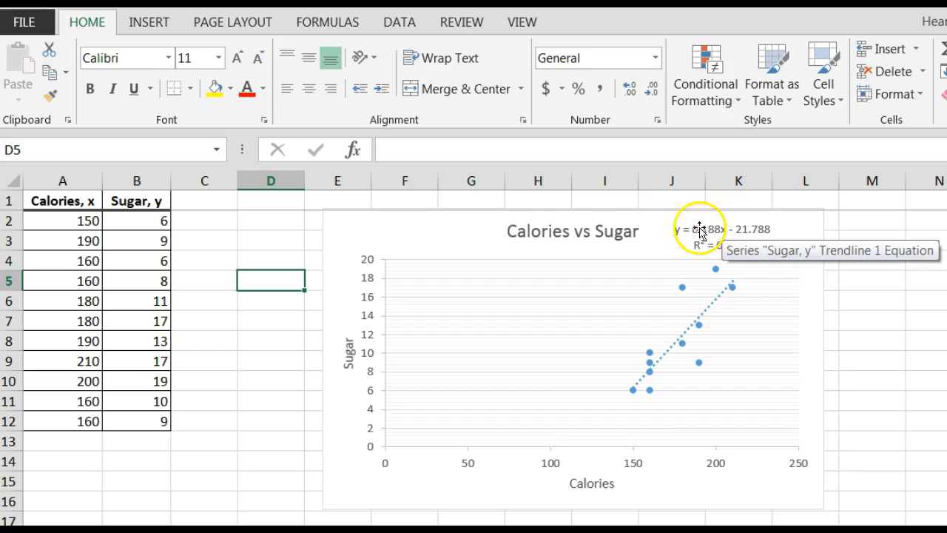
{"action": "left_click_drag", "start_coordinate": [389, 232], "coordinate": [497, 230]}
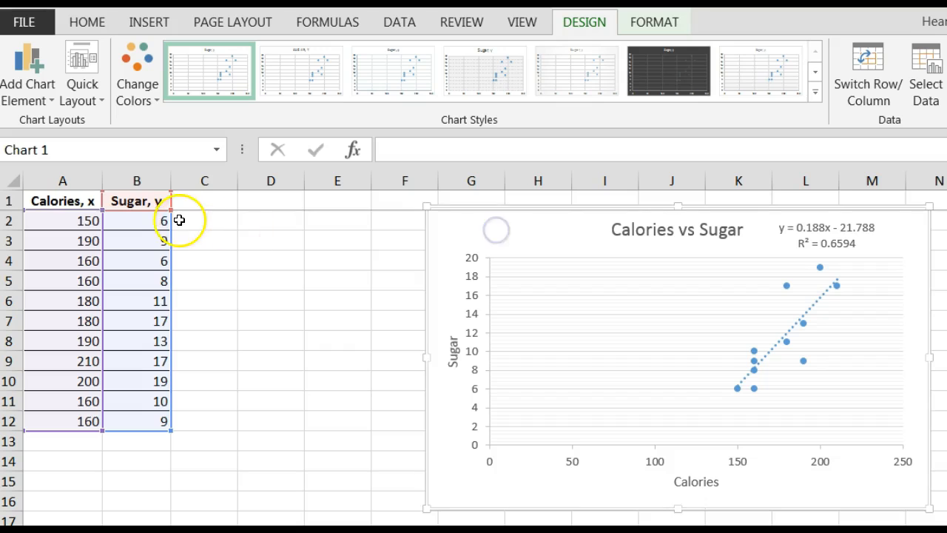
Format cell C2 as Text
{"action": "left_click", "coordinate": [219, 222]}
{"action": "left_click", "coordinate": [232, 222]}
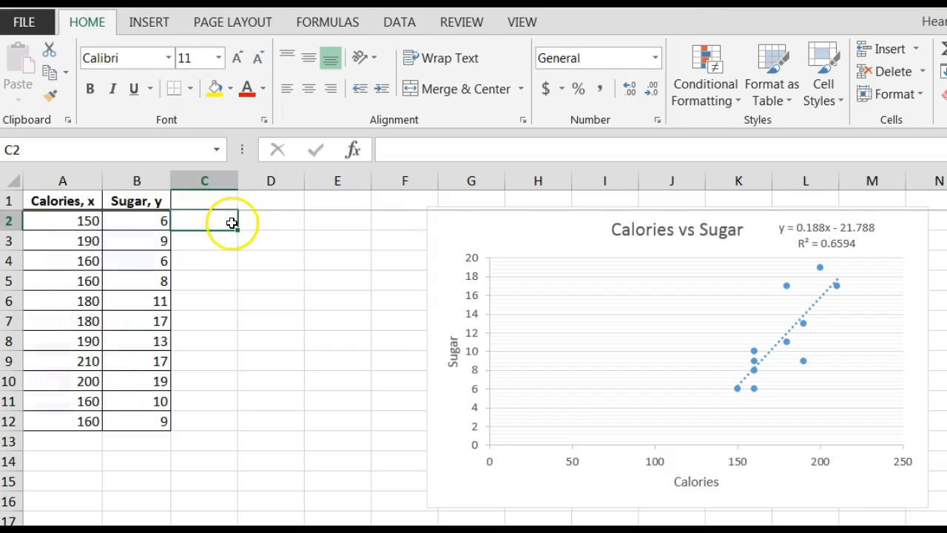
{"action": "right_click", "coordinate": [228, 224]}
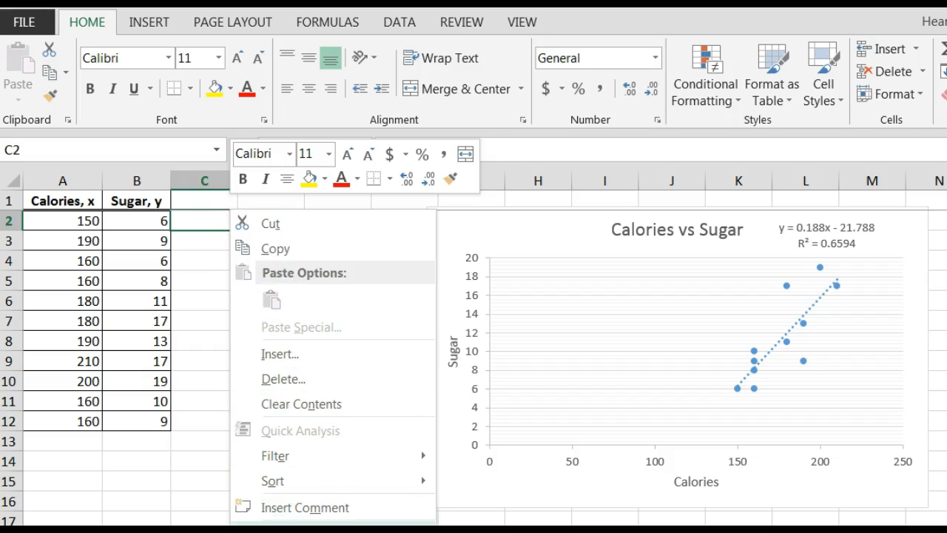
{"action": "left_click", "coordinate": [408, 338]}
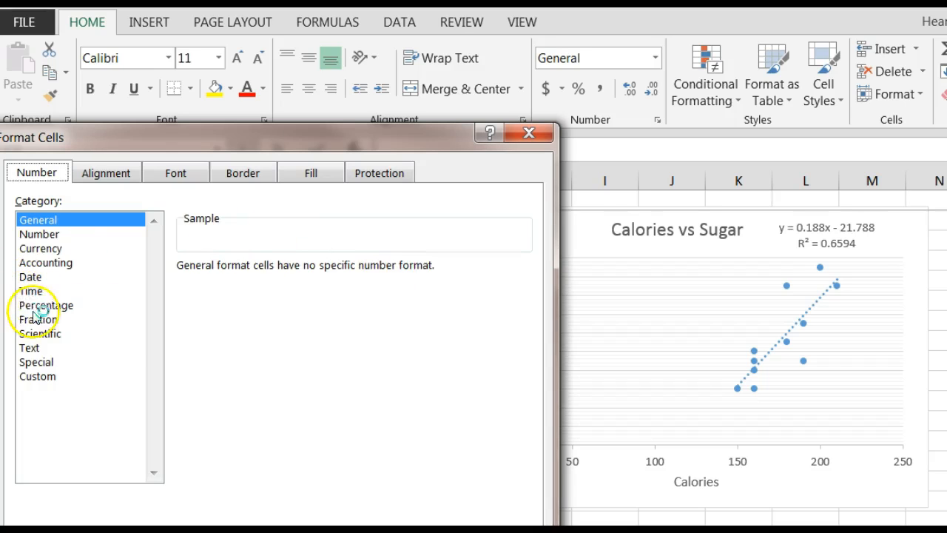
{"action": "left_click", "coordinate": [34, 348]}
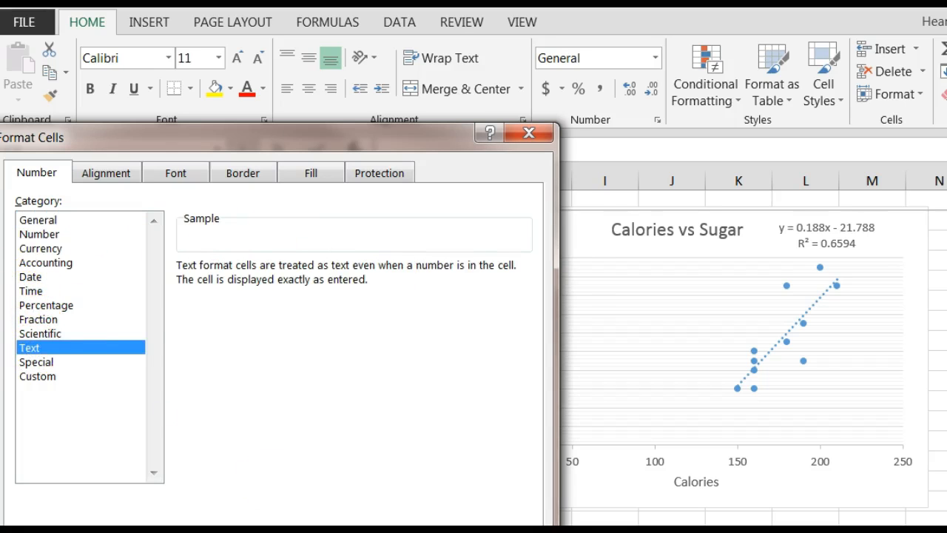
{"action": "key", "text": "Return"}
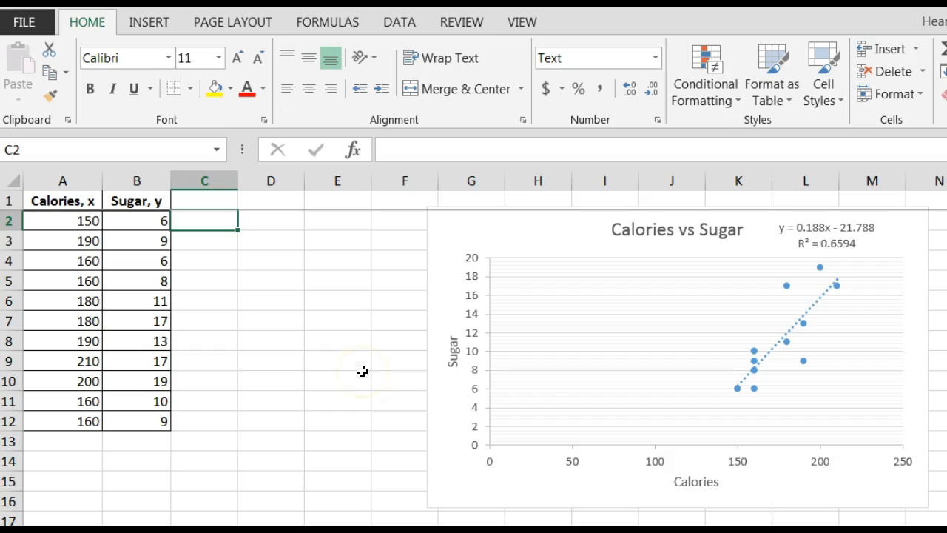
Enter the regression equation y=0.188x-21.788 as text in cell C2
{"action": "type", "text": "y"}
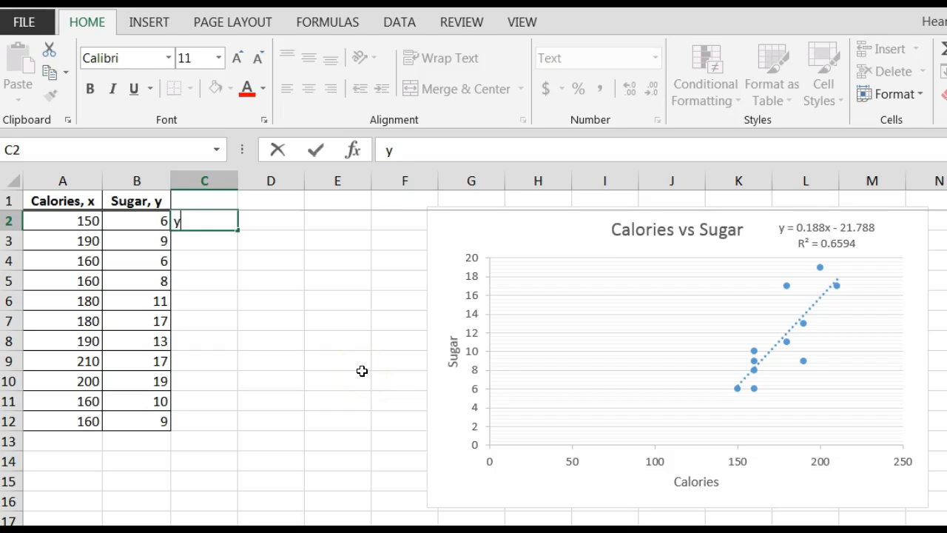
{"action": "type", "text": "=0.18"}
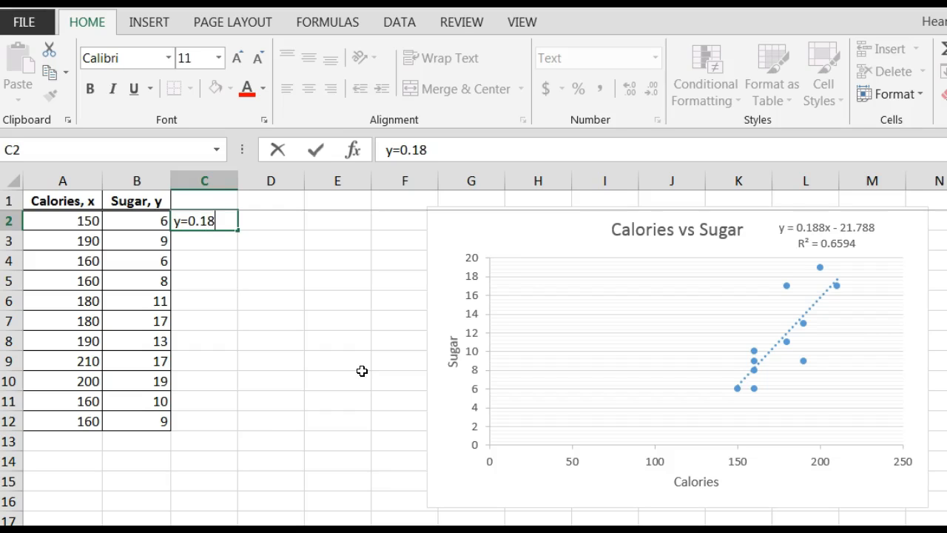
{"action": "type", "text": "8x-21."}
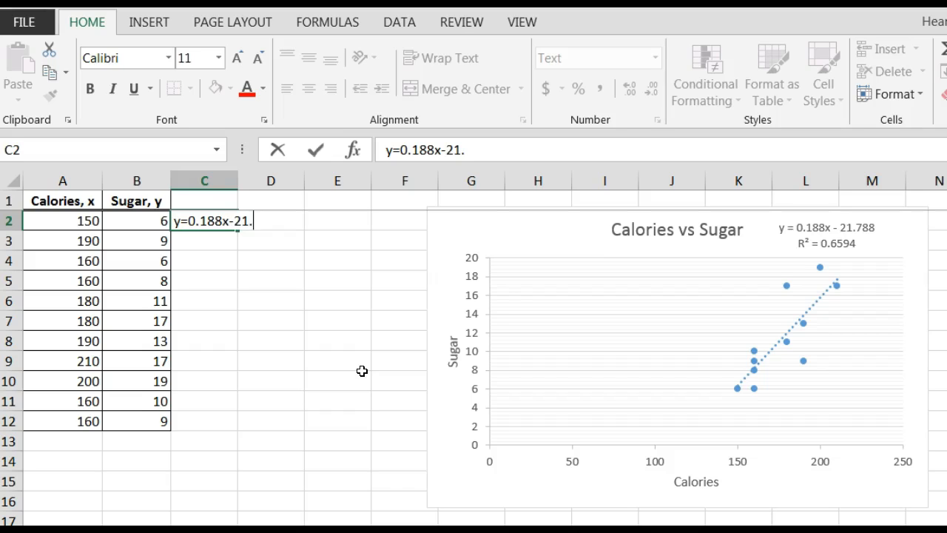
{"action": "type", "text": "788"}
{"action": "left_click", "coordinate": [340, 362]}
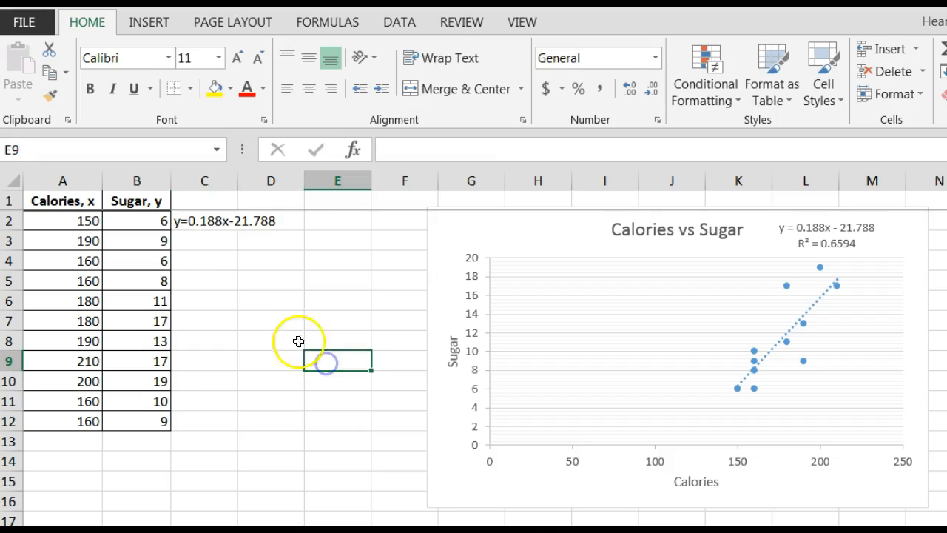
Set the font size of the equation in C2 to 16
{"action": "left_click", "coordinate": [212, 221]}
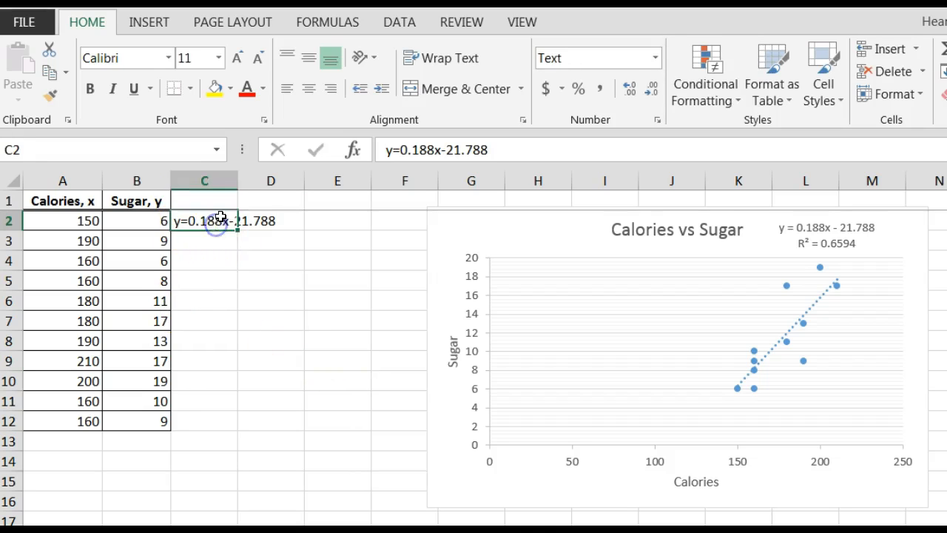
{"action": "left_click", "coordinate": [218, 58]}
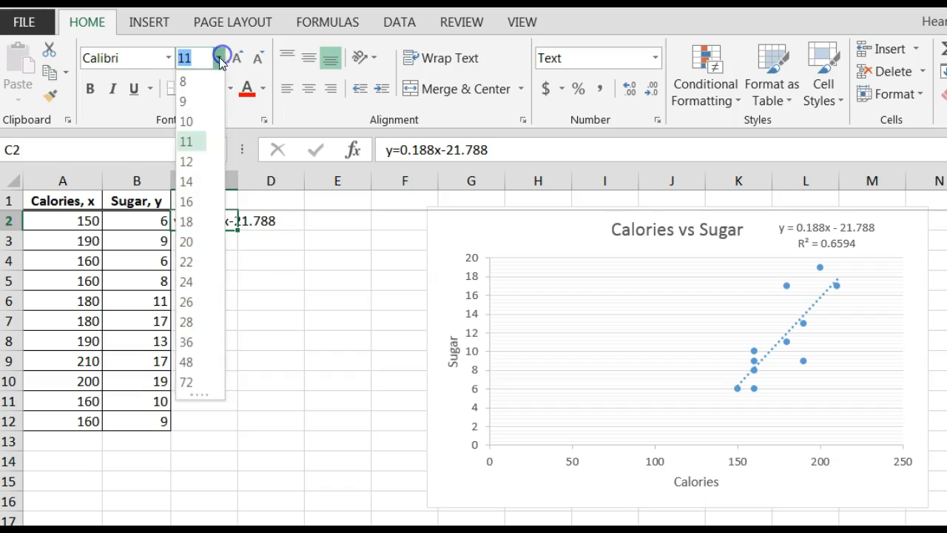
{"action": "left_click", "coordinate": [186, 202]}
{"action": "left_click", "coordinate": [399, 349]}
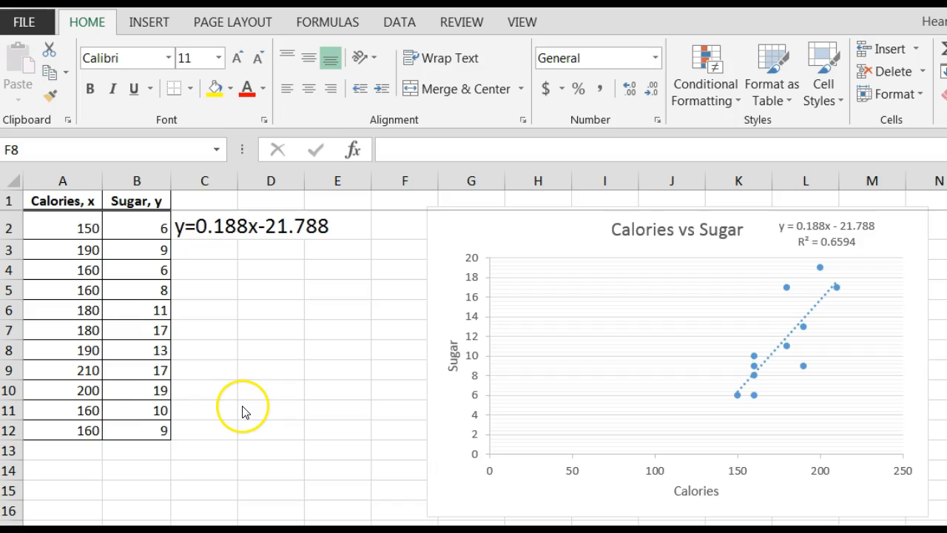
Enter the header X in C4 with the values 160, 90, 175 and 208 below it in C5 to C8
{"action": "left_click", "coordinate": [227, 268]}
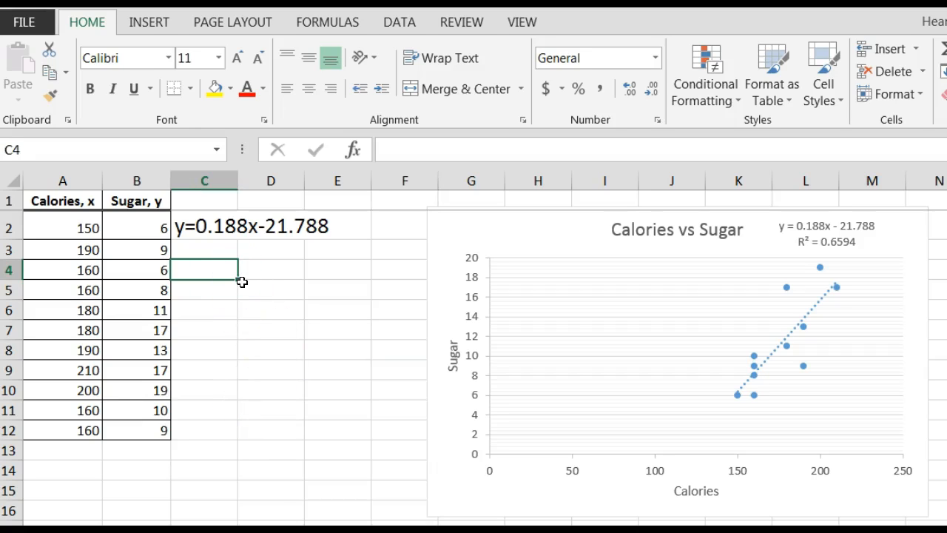
{"action": "type", "text": "x"}
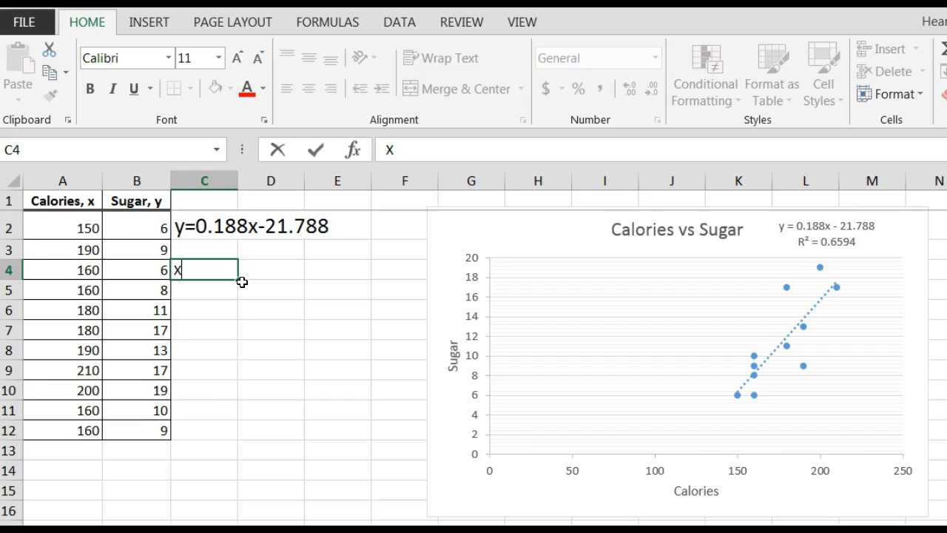
{"action": "key", "text": "Return"}
{"action": "type", "text": "160"}
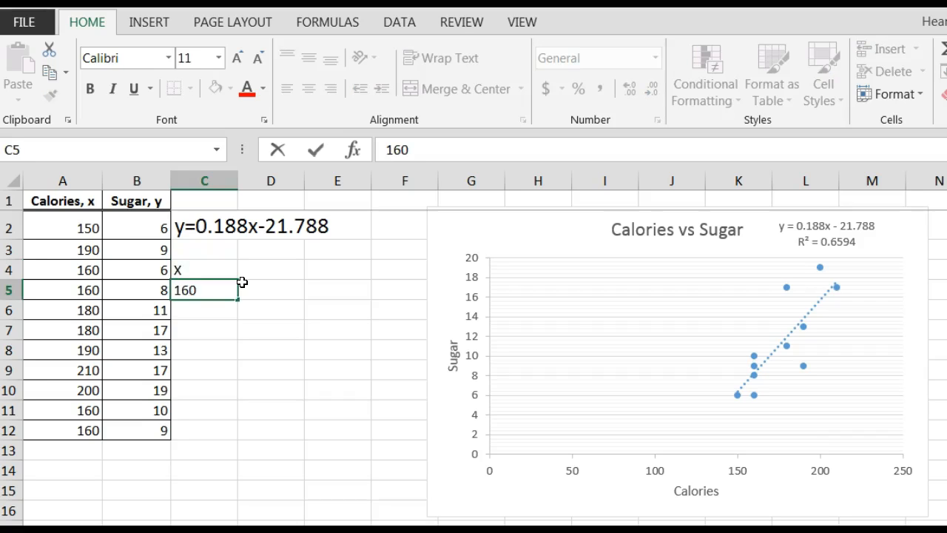
{"action": "key", "text": "Return"}
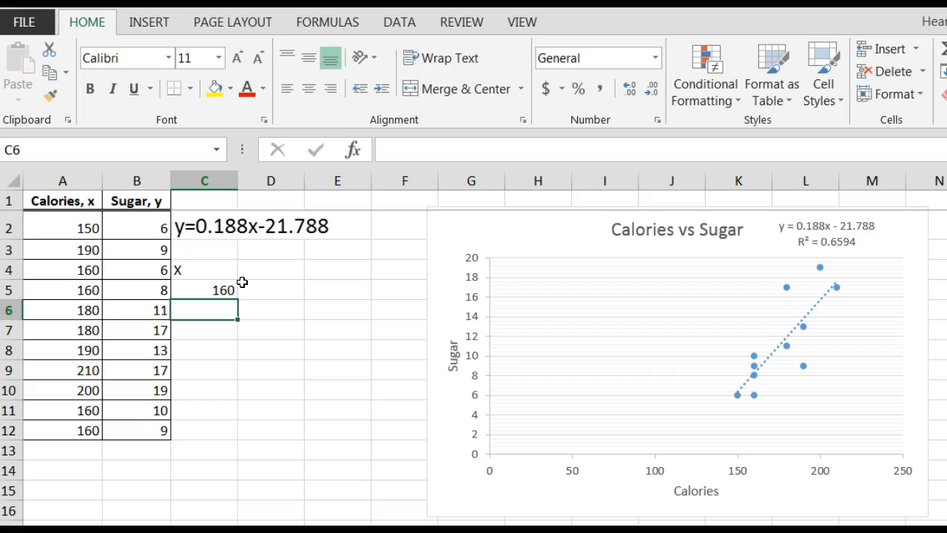
{"action": "type", "text": "90"}
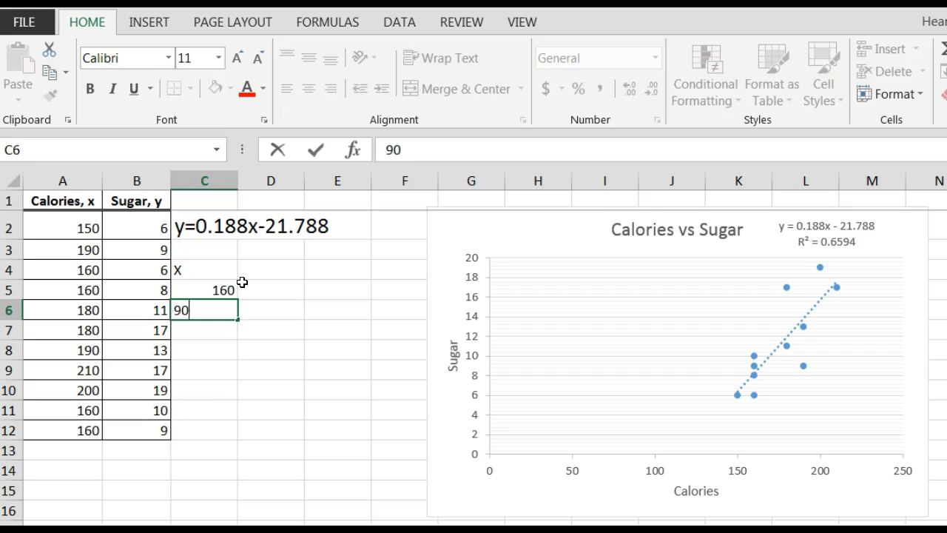
{"action": "key", "text": "Return"}
{"action": "type", "text": "175"}
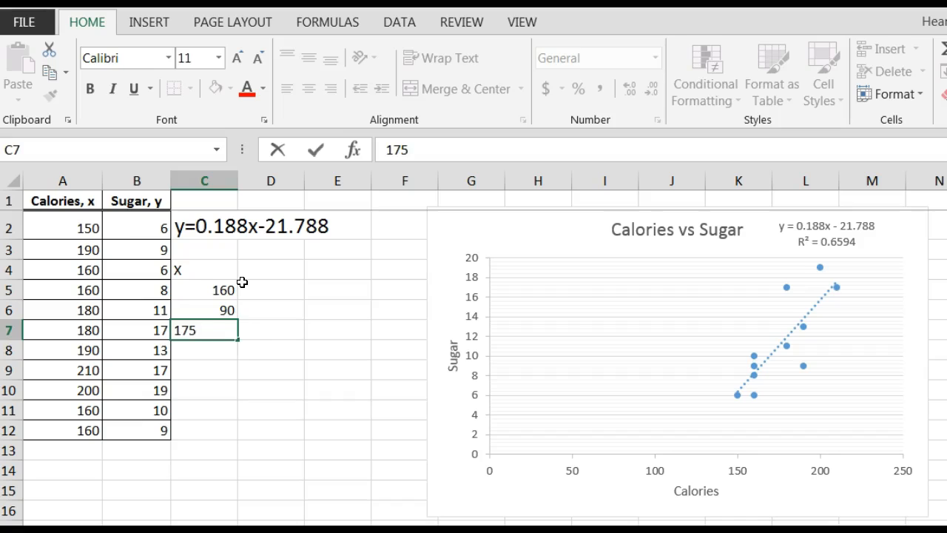
{"action": "key", "text": "Return"}
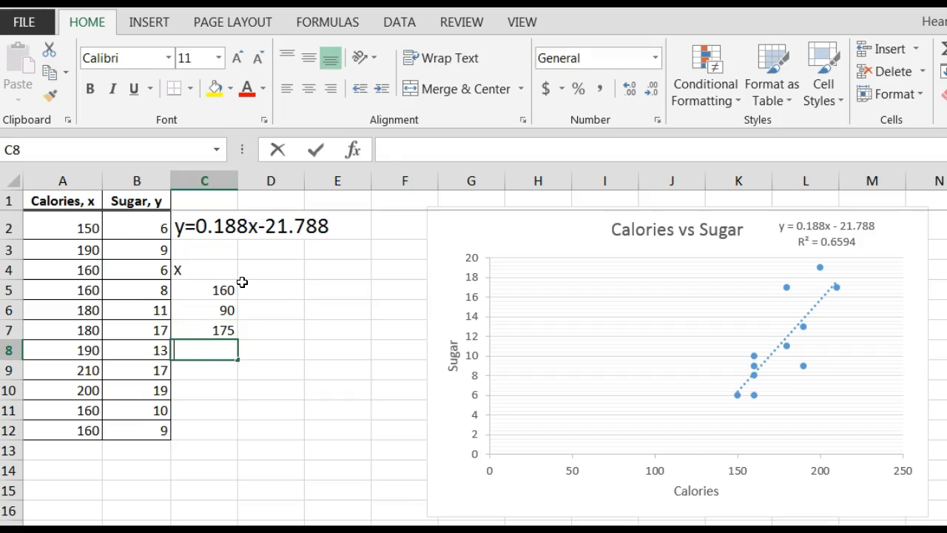
{"action": "type", "text": "208"}
{"action": "key", "text": "Return"}
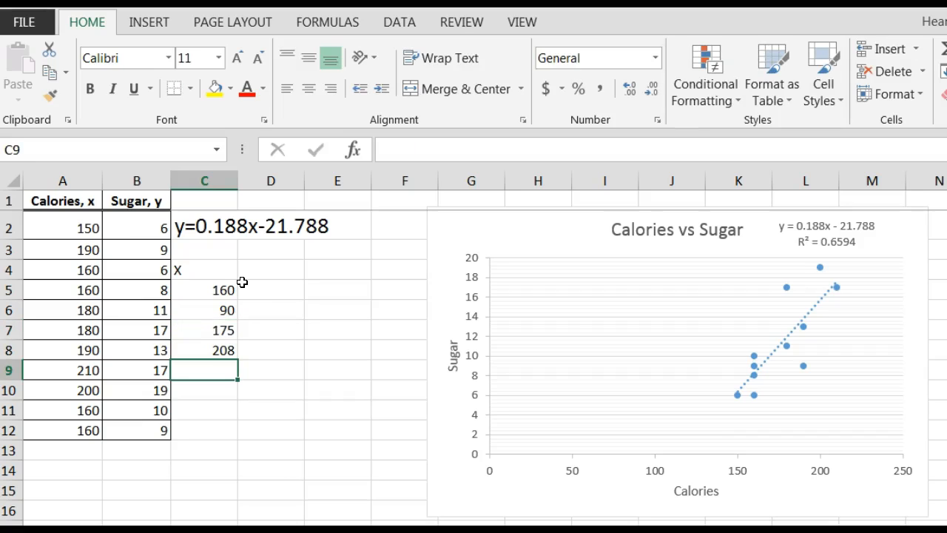
Centre and bold the range C4:D8, and enter the header Y in D4
{"action": "left_click_drag", "start_coordinate": [229, 270], "coordinate": [256, 351]}
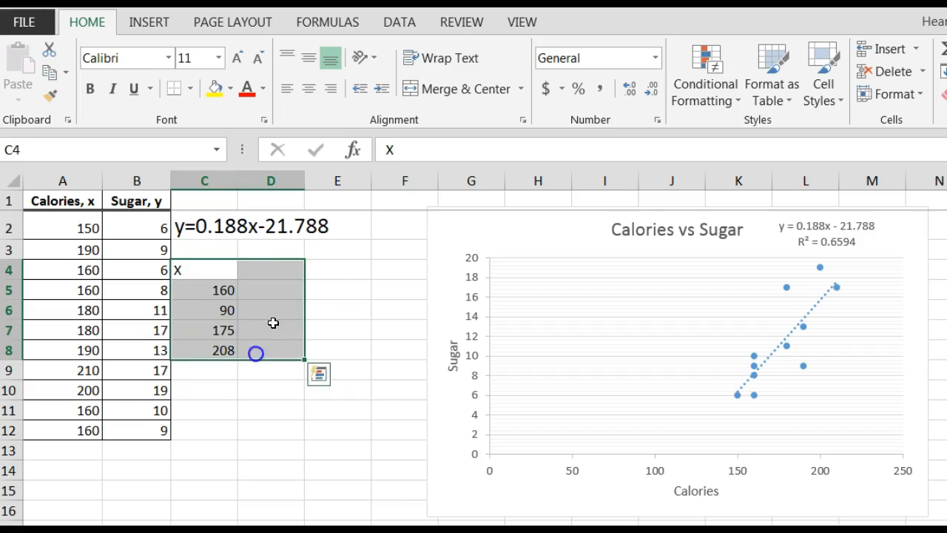
{"action": "left_click", "coordinate": [310, 89]}
{"action": "left_click", "coordinate": [97, 90]}
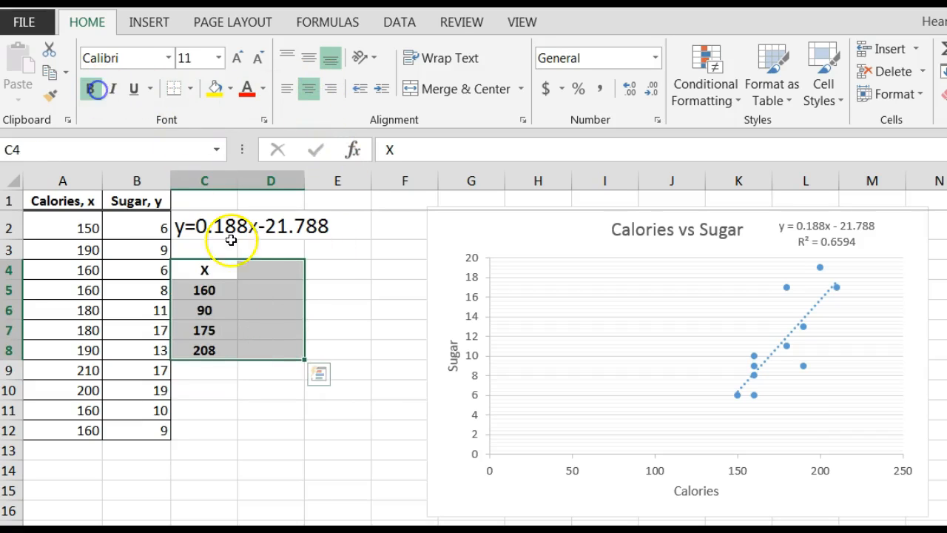
{"action": "left_click", "coordinate": [275, 268]}
{"action": "type", "text": "Y"}
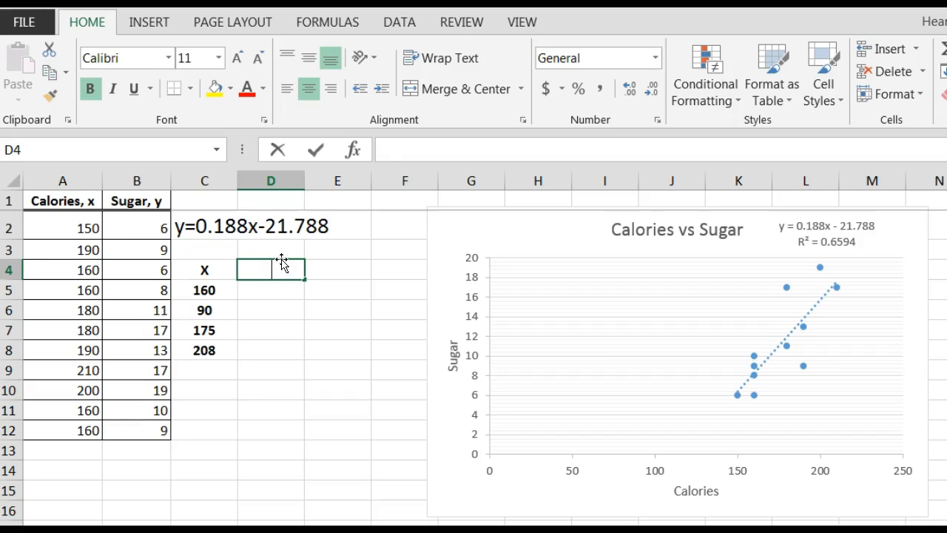
{"action": "left_click", "coordinate": [296, 326]}
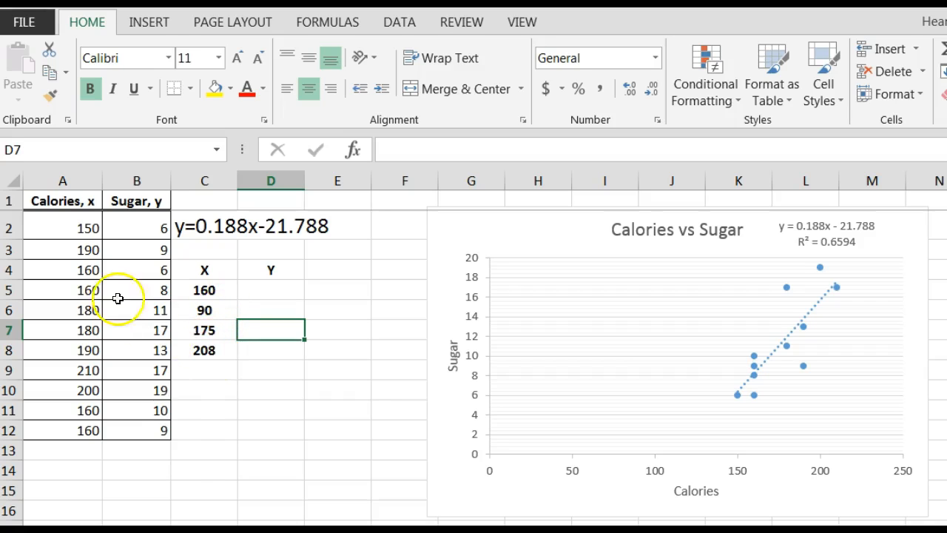
Check the x value in C6 against the calorie range in A2:A12 and enter "Not Meaningful, Outside the range" in D6
{"action": "left_click", "coordinate": [79, 227]}
{"action": "left_click_drag", "start_coordinate": [78, 227], "coordinate": [65, 430]}
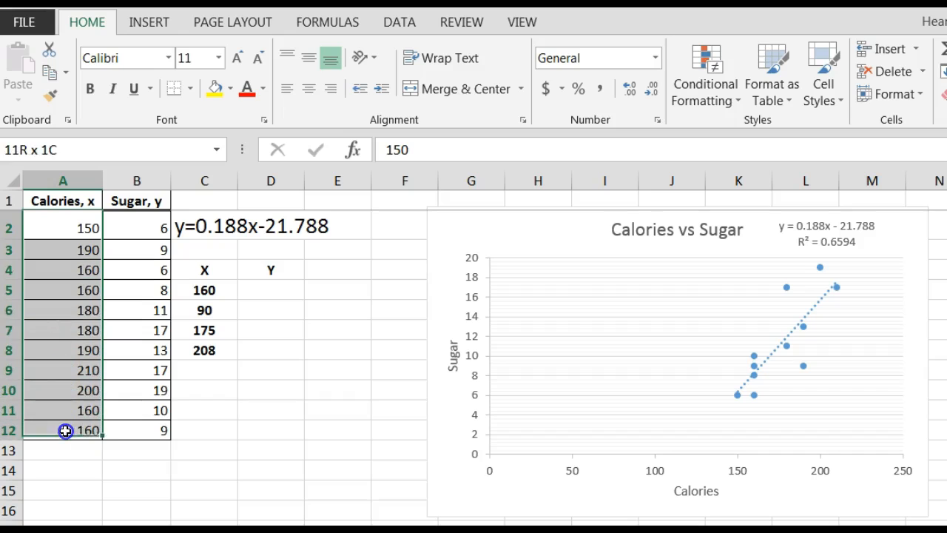
{"action": "left_click", "coordinate": [66, 370]}
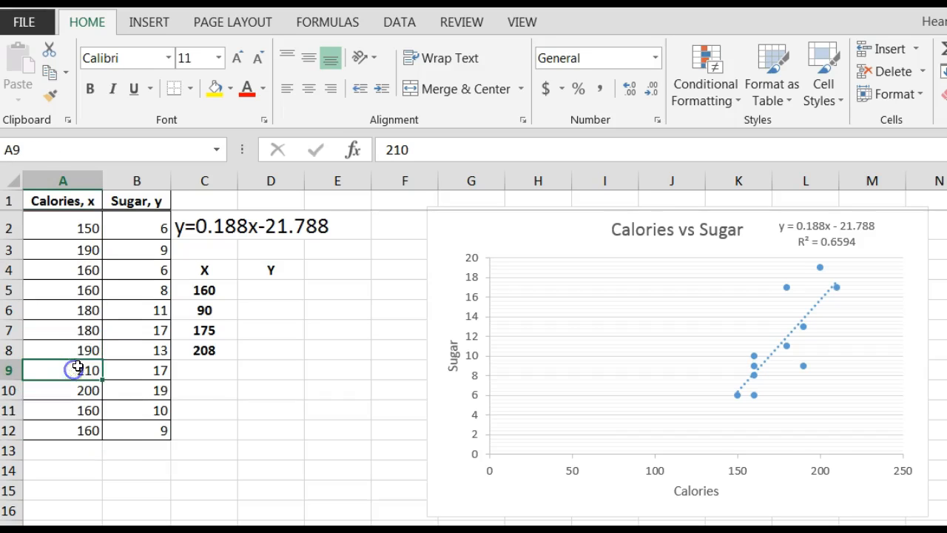
{"action": "left_click", "coordinate": [226, 311]}
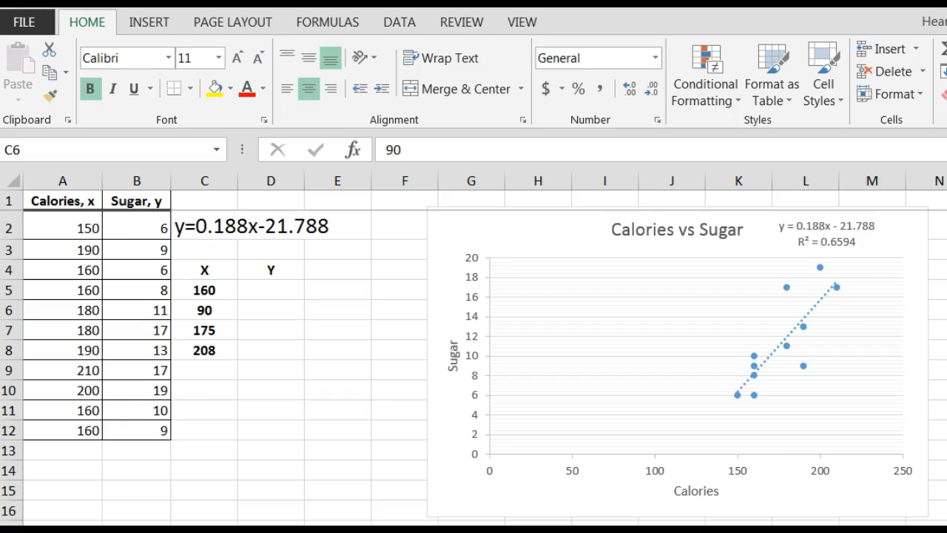
{"action": "left_click", "coordinate": [270, 307]}
{"action": "left_click", "coordinate": [271, 307]}
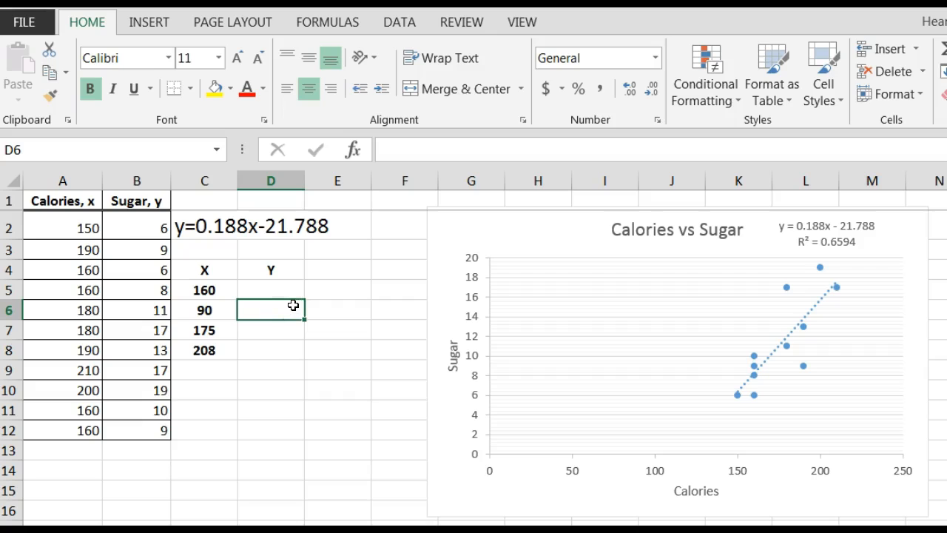
{"action": "type", "text": "No"}
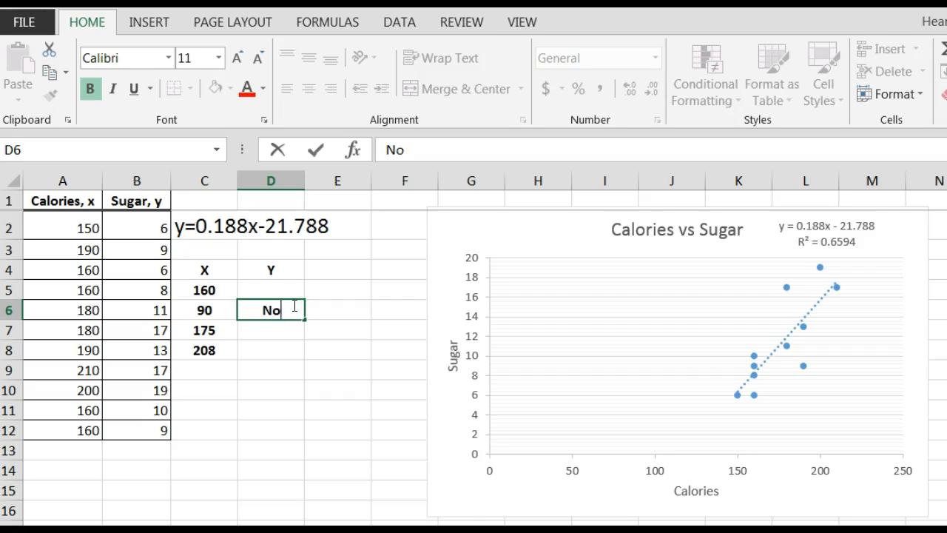
{"action": "type", "text": "t Meaningul"}
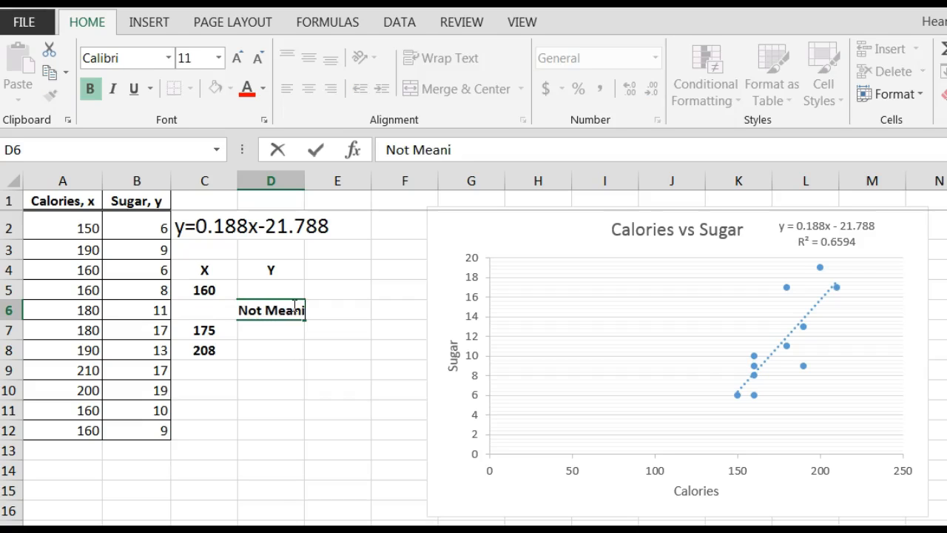
{"action": "key", "text": "BackSpace"}
{"action": "key", "text": "BackSpace"}
{"action": "type", "text": "ful, "}
{"action": "type", "text": "Ou"}
{"action": "type", "text": "t th"}
{"action": "key", "text": "BackSpace"}
{"action": "key", "text": "BackSpace"}
{"action": "key", "text": "BackSpace"}
{"action": "type", "text": "si"}
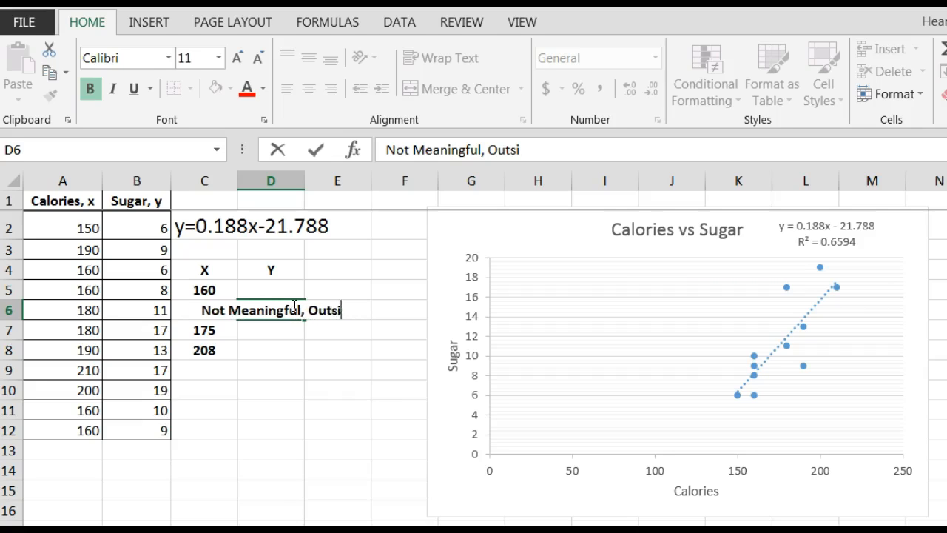
{"action": "type", "text": "de the rang"}
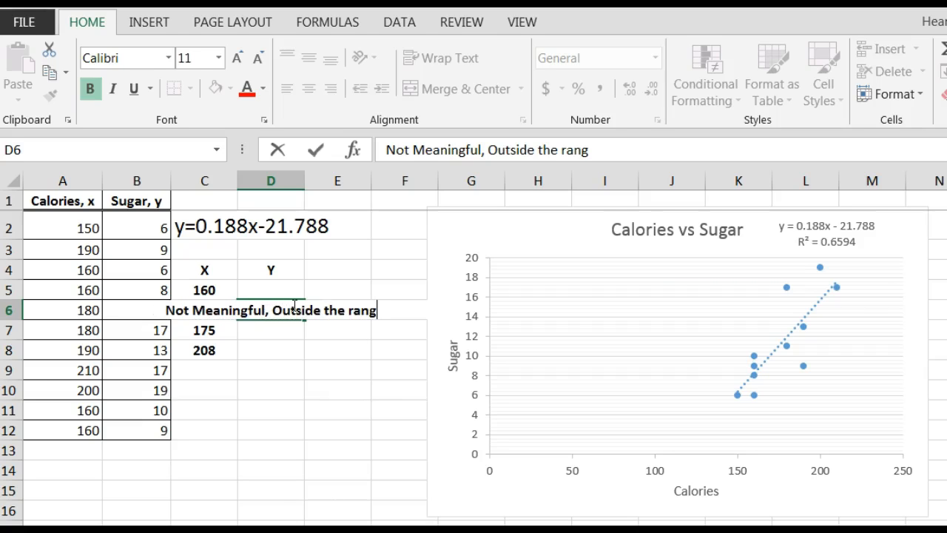
{"action": "type", "text": "e"}
{"action": "left_click", "coordinate": [268, 273]}
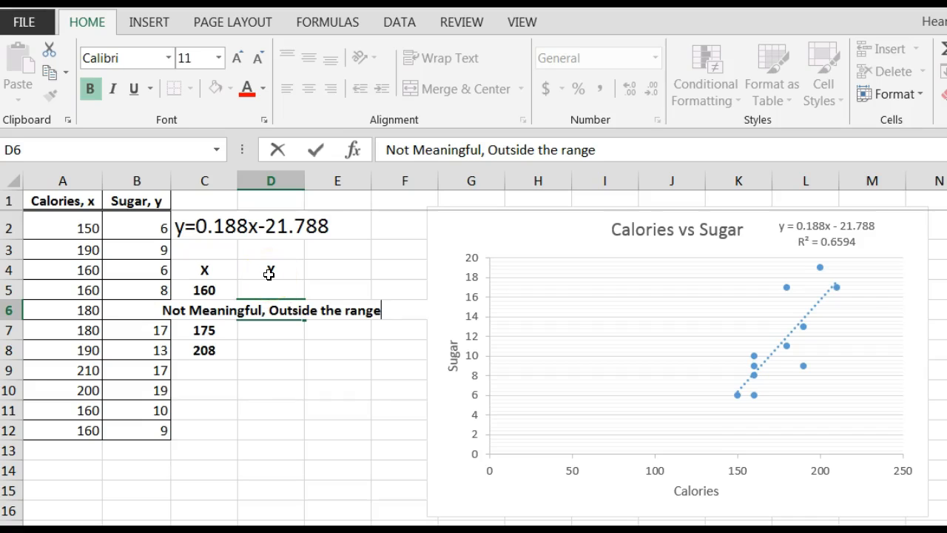
{"action": "key", "text": "Return"}
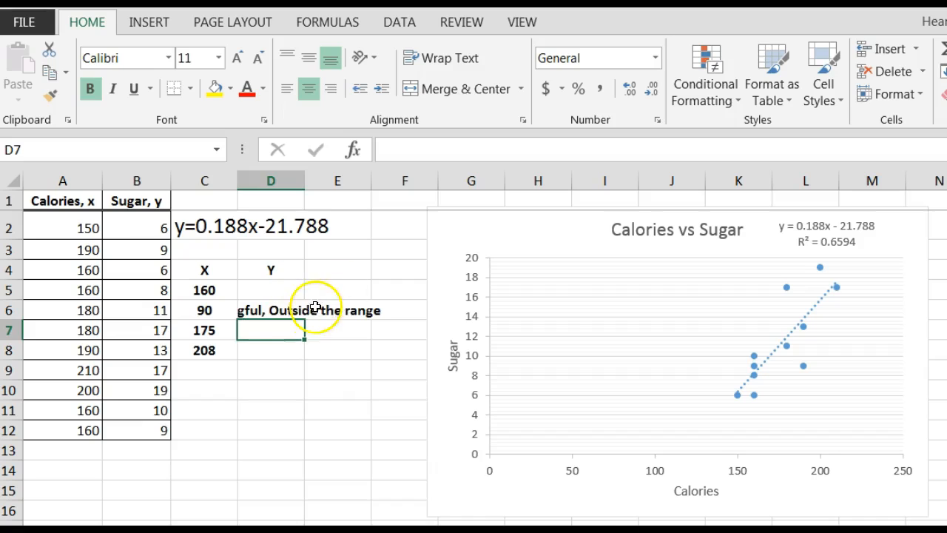
Left-align the note in D6 and move the chart clear of it, to start in column I
{"action": "left_click", "coordinate": [313, 310]}
{"action": "left_click", "coordinate": [279, 309]}
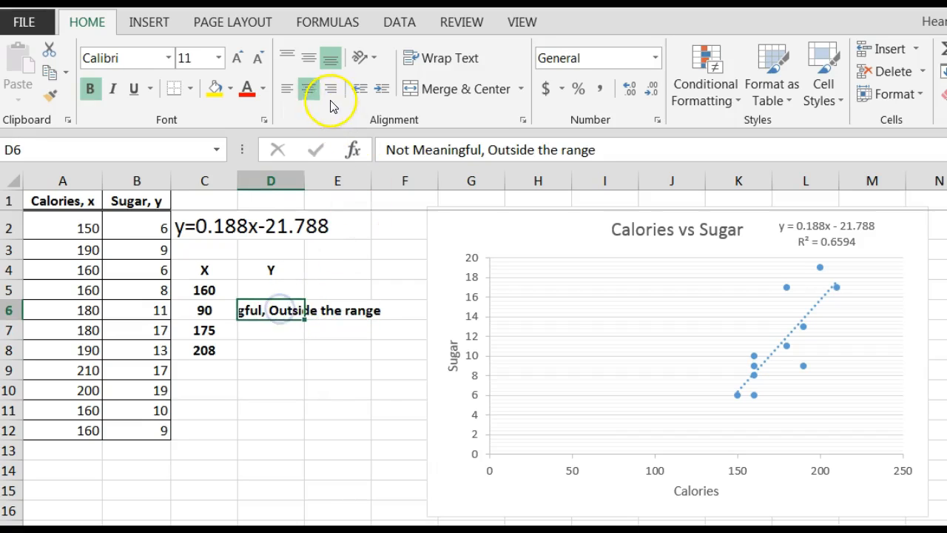
{"action": "left_click", "coordinate": [290, 90]}
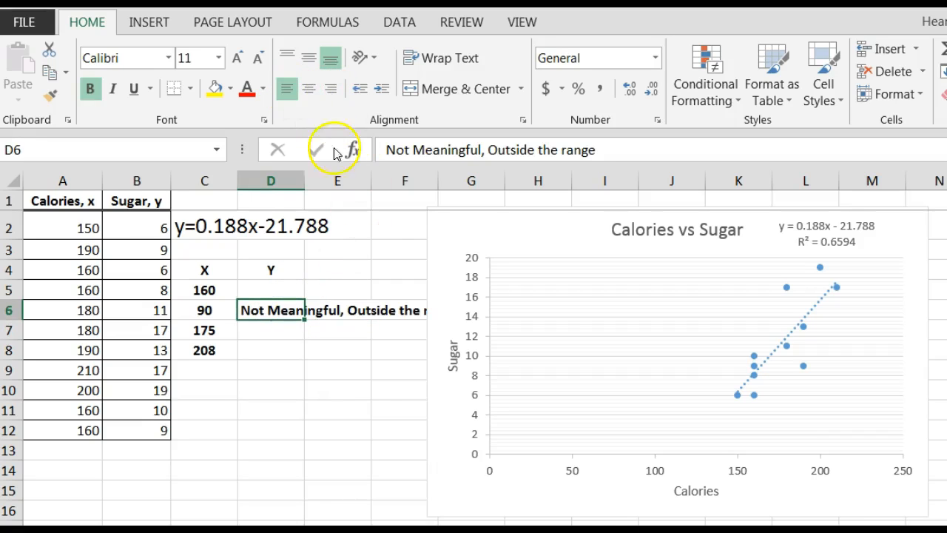
{"action": "left_click_drag", "start_coordinate": [545, 226], "coordinate": [679, 207]}
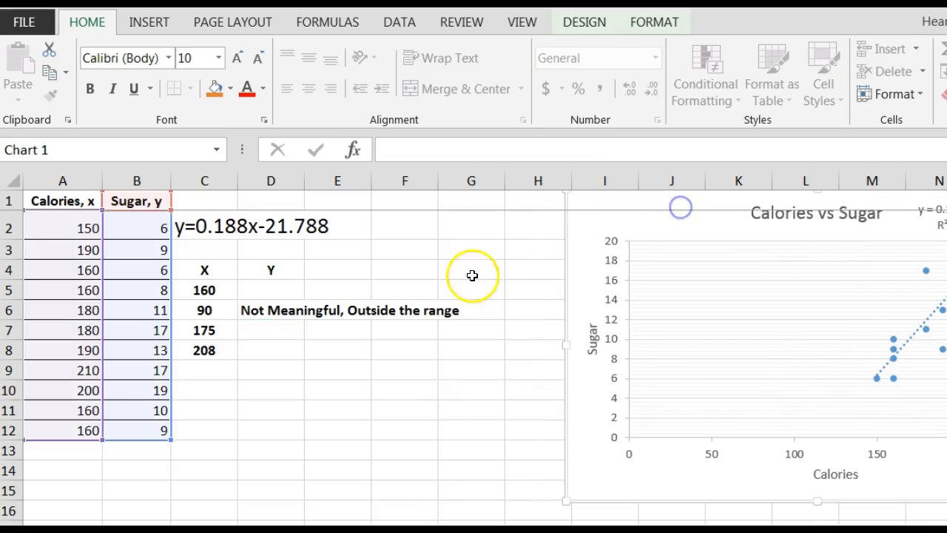
Enter the prediction formula =0.188*C5-21.788 in D5 for the x value in C5
{"action": "left_click", "coordinate": [274, 291]}
{"action": "type", "text": "="}
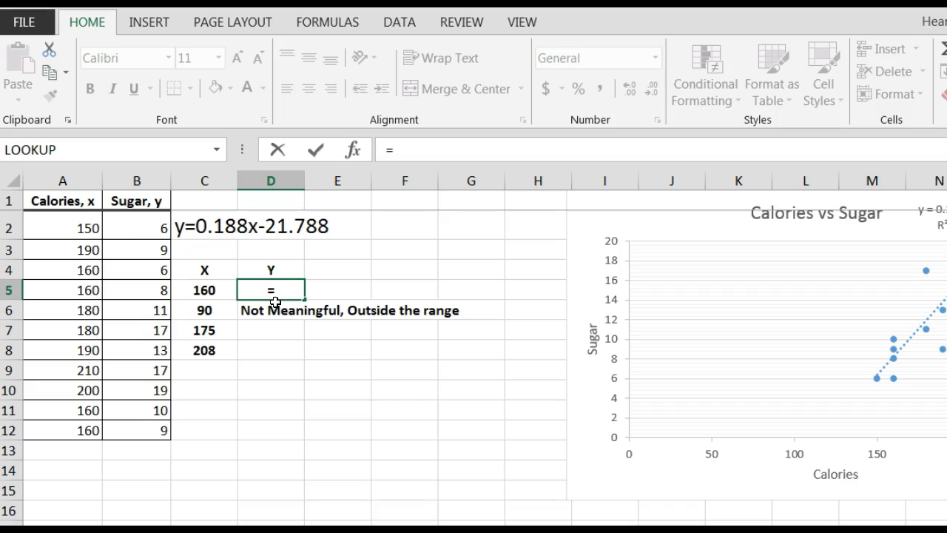
{"action": "type", "text": "0.188"}
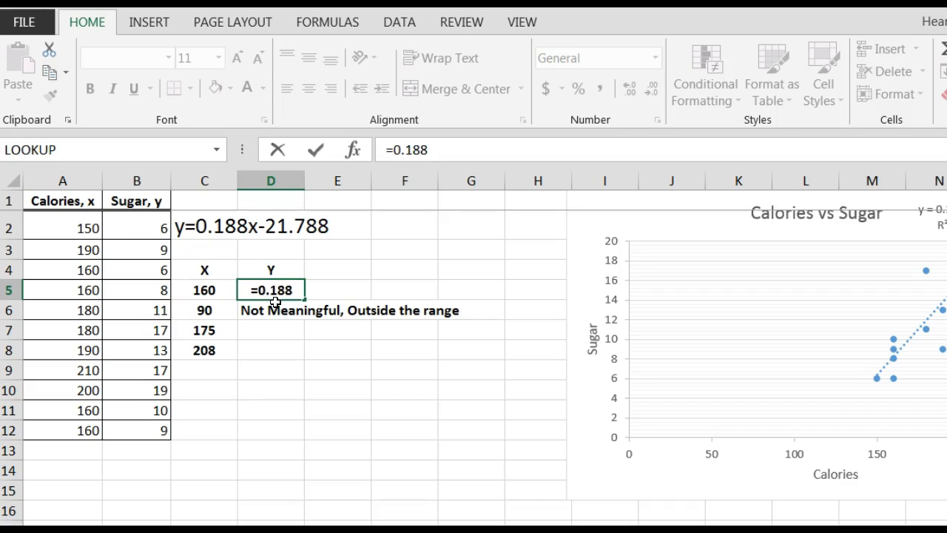
{"action": "left_click", "coordinate": [239, 226]}
{"action": "type", "text": "*"}
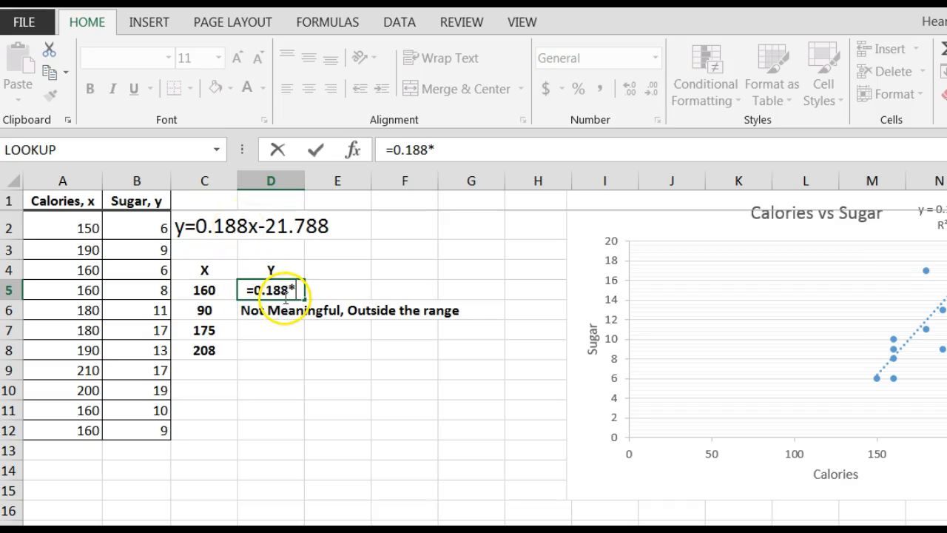
{"action": "left_click", "coordinate": [204, 291]}
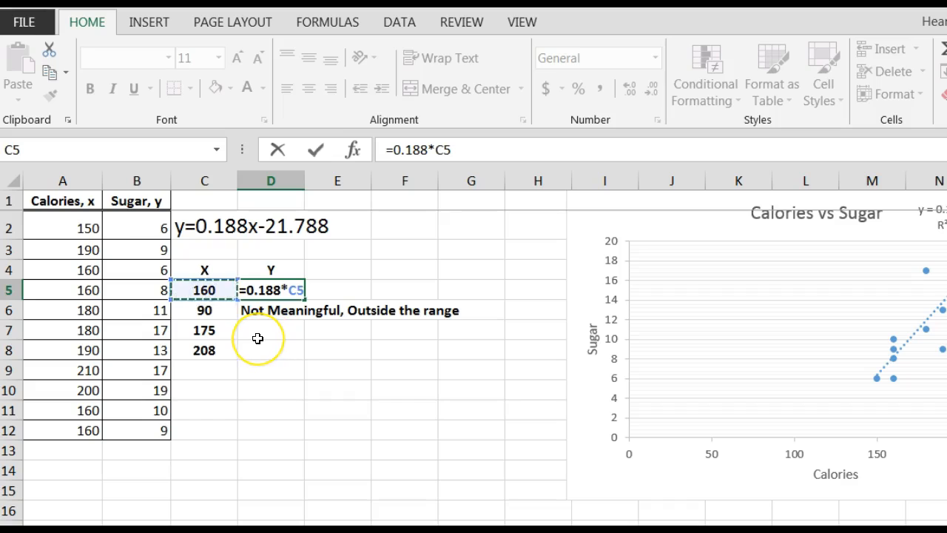
{"action": "type", "text": "-21.788"}
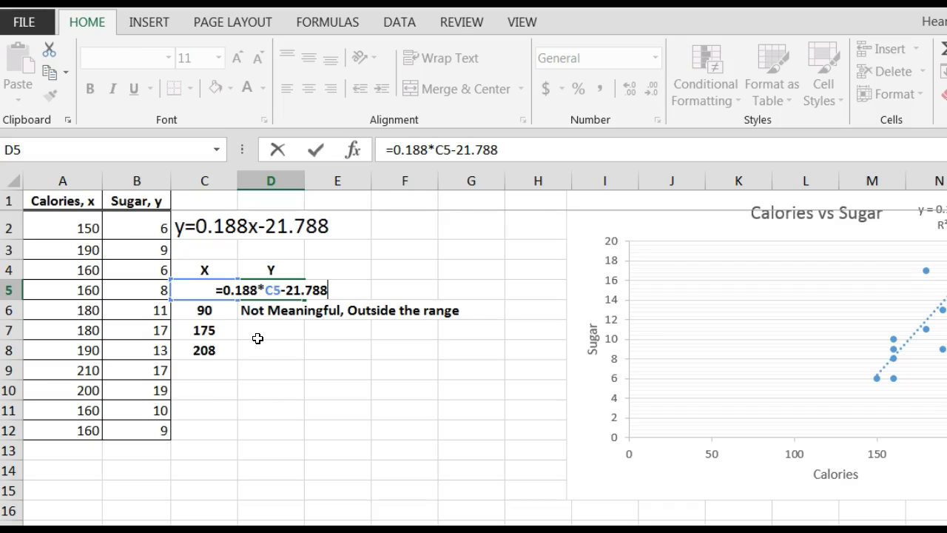
{"action": "key", "text": "Return"}
Copy the prediction formula from D5 into D7 for the x value 175, leaving the note in D6
{"action": "left_click", "coordinate": [267, 306]}
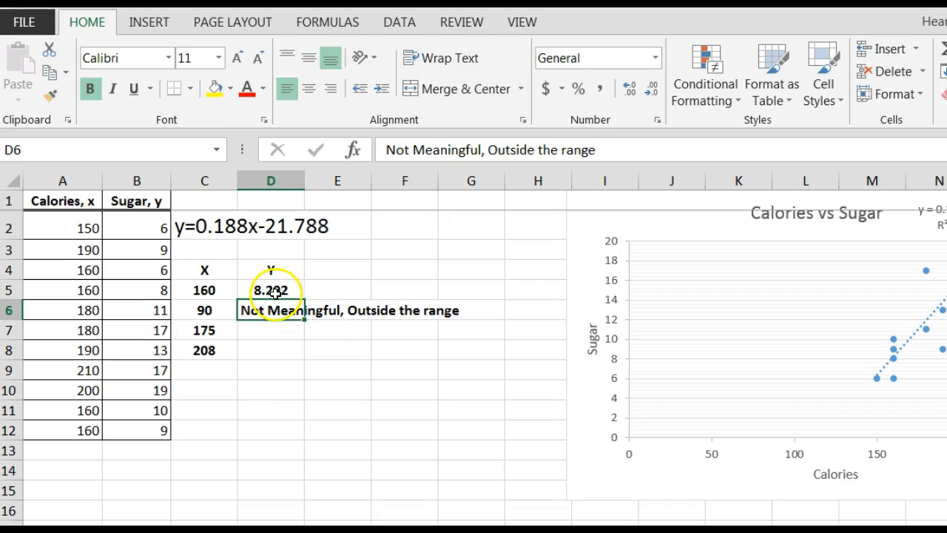
{"action": "left_click", "coordinate": [268, 290]}
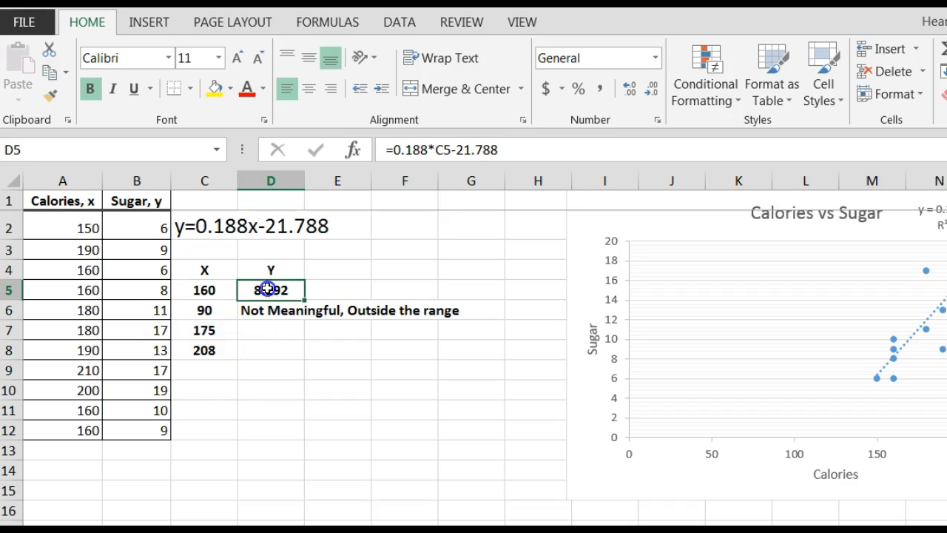
{"action": "key", "text": "ctrl+c"}
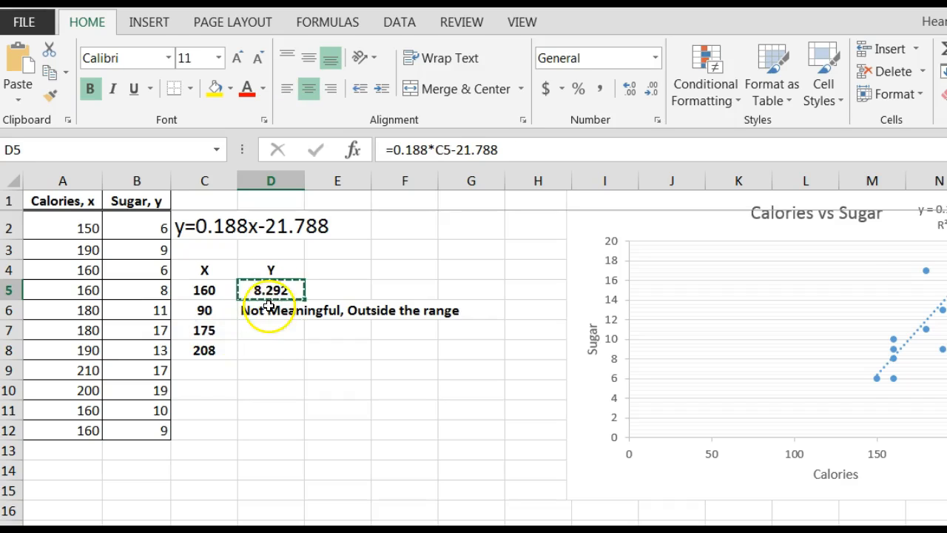
{"action": "left_click", "coordinate": [272, 330]}
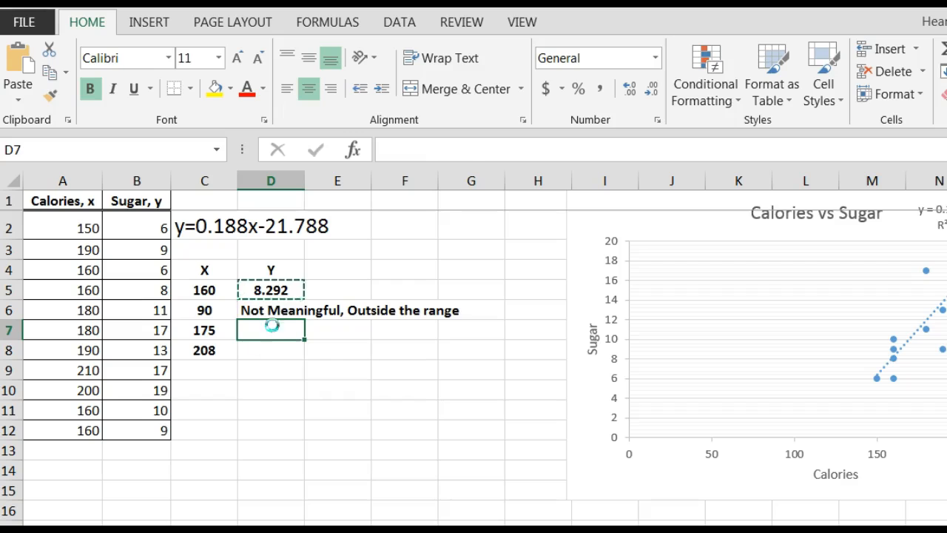
{"action": "key", "text": "ctrl+v"}
{"action": "key", "text": "Escape"}
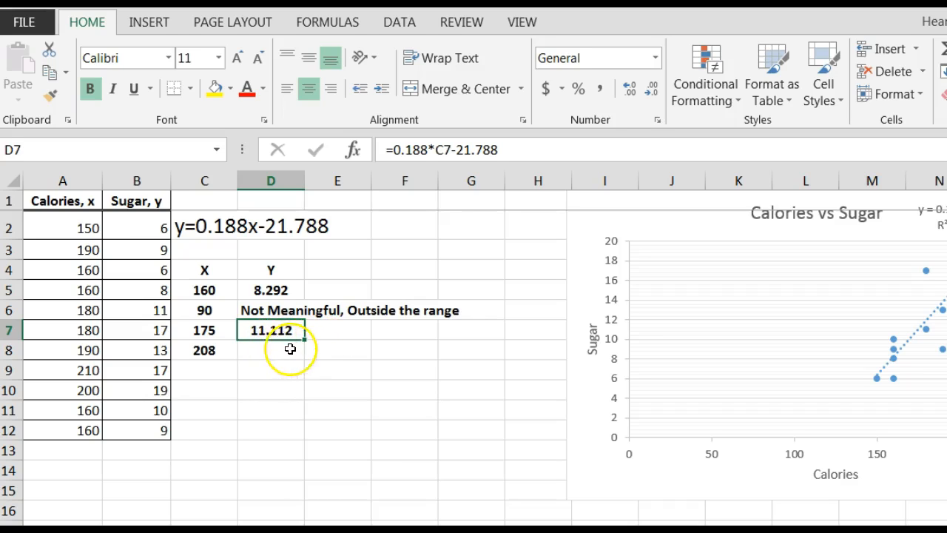
Copy the prediction formula from D7 into D8 for the x value 208, and select the calorie data A2:A12
{"action": "left_click", "coordinate": [282, 349]}
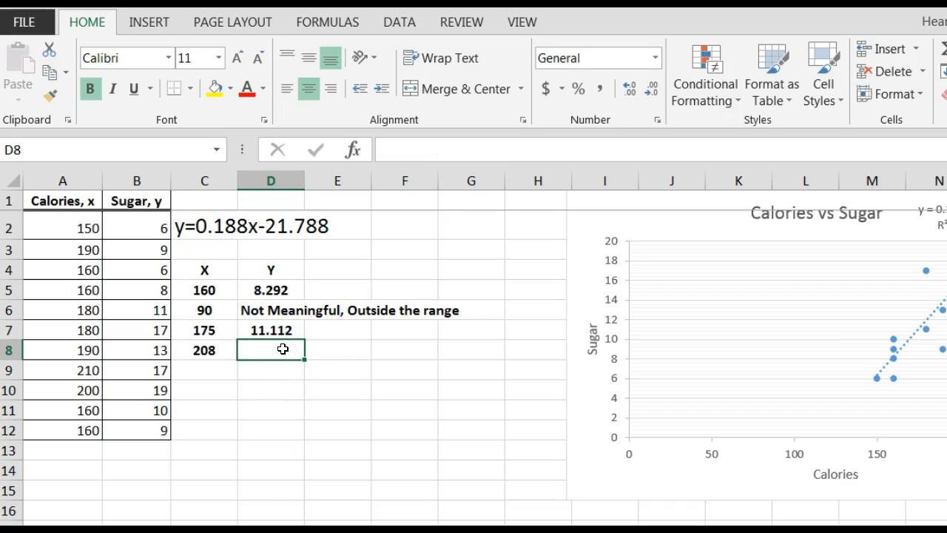
{"action": "left_click", "coordinate": [273, 331]}
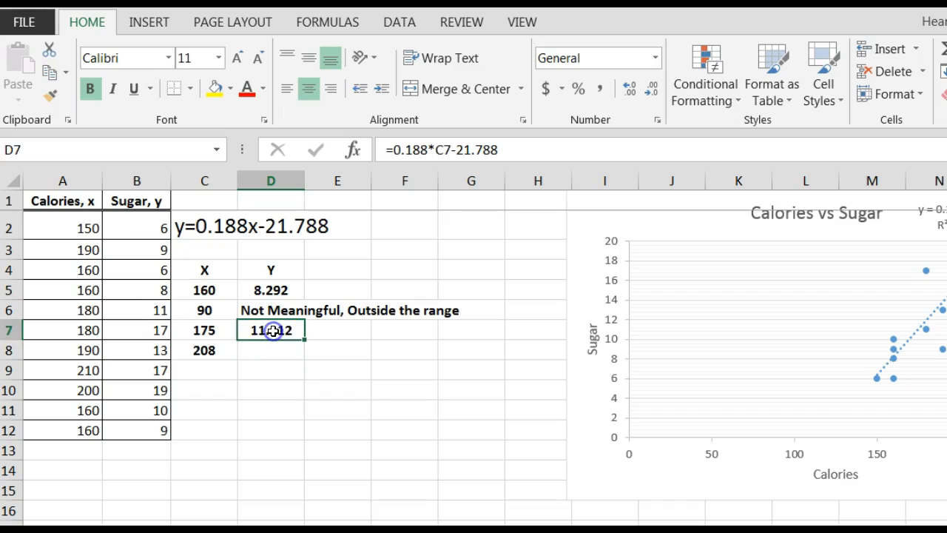
{"action": "key", "text": "ctrl+c"}
{"action": "left_click", "coordinate": [275, 350]}
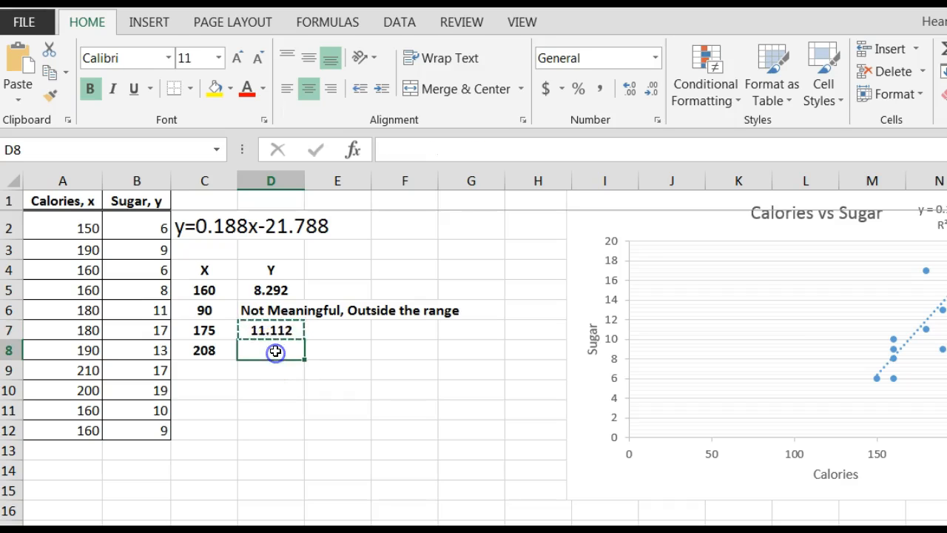
{"action": "key", "text": "ctrl+v"}
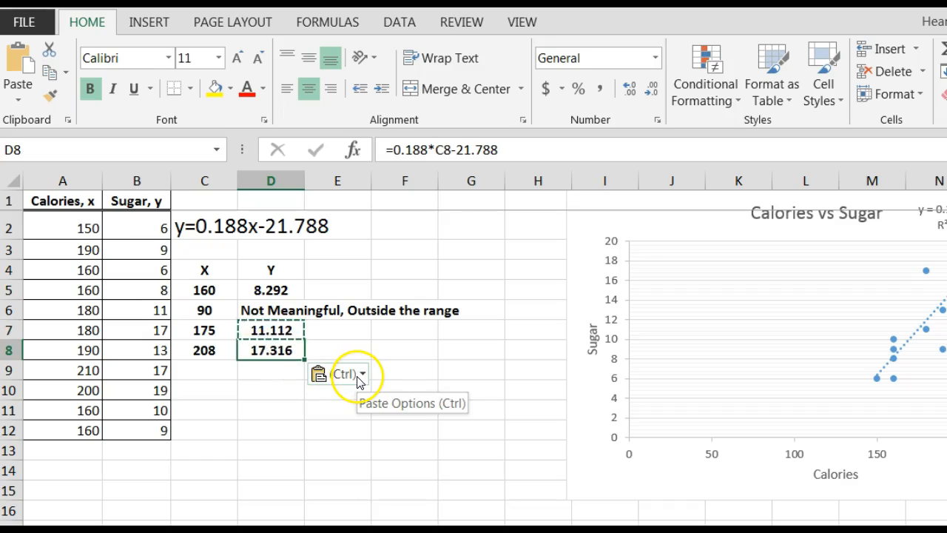
{"action": "key", "text": "Escape"}
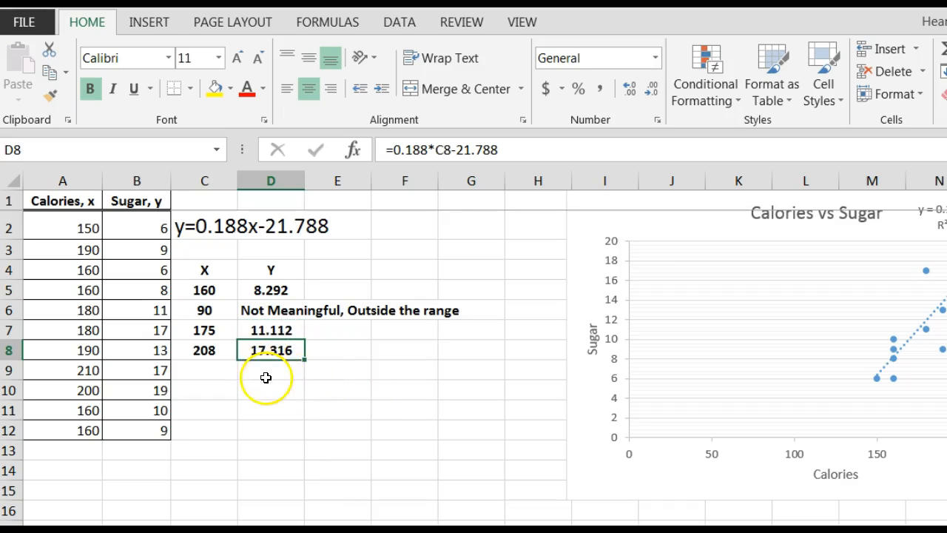
{"action": "left_click", "coordinate": [269, 373]}
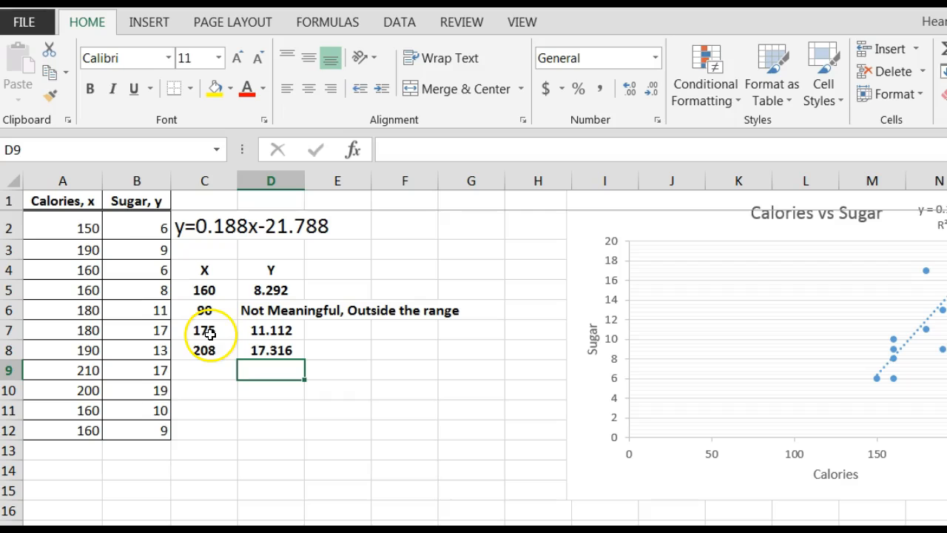
{"action": "left_click_drag", "start_coordinate": [68, 222], "coordinate": [73, 429]}
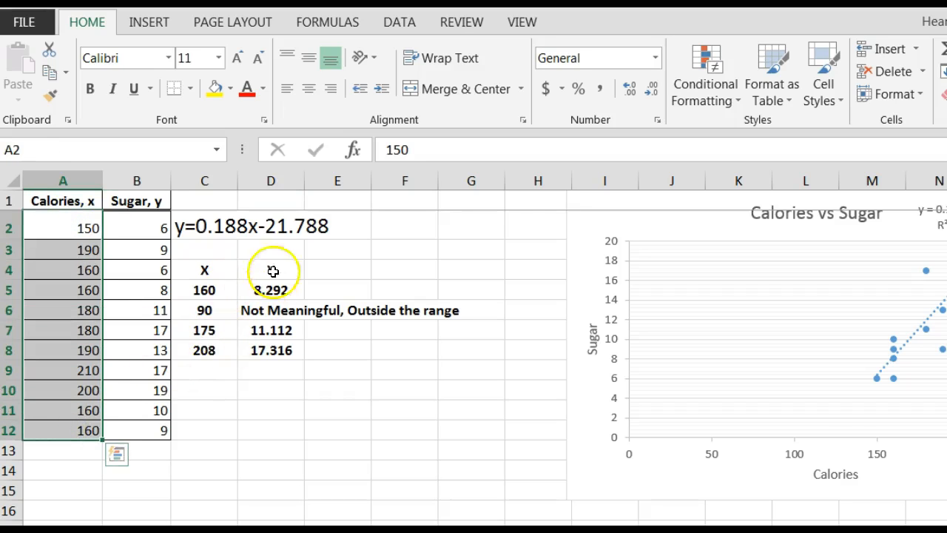